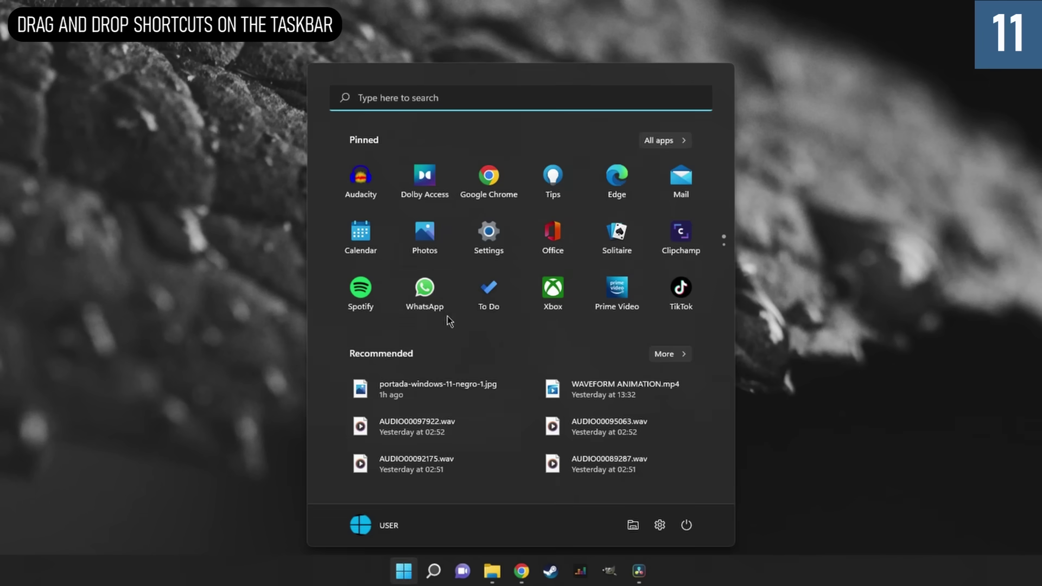
Step: Pin the Photos app to the Windows 11 taskbar from its Start menu context menu, since dragging fails
drag(425, 232, 681, 585)
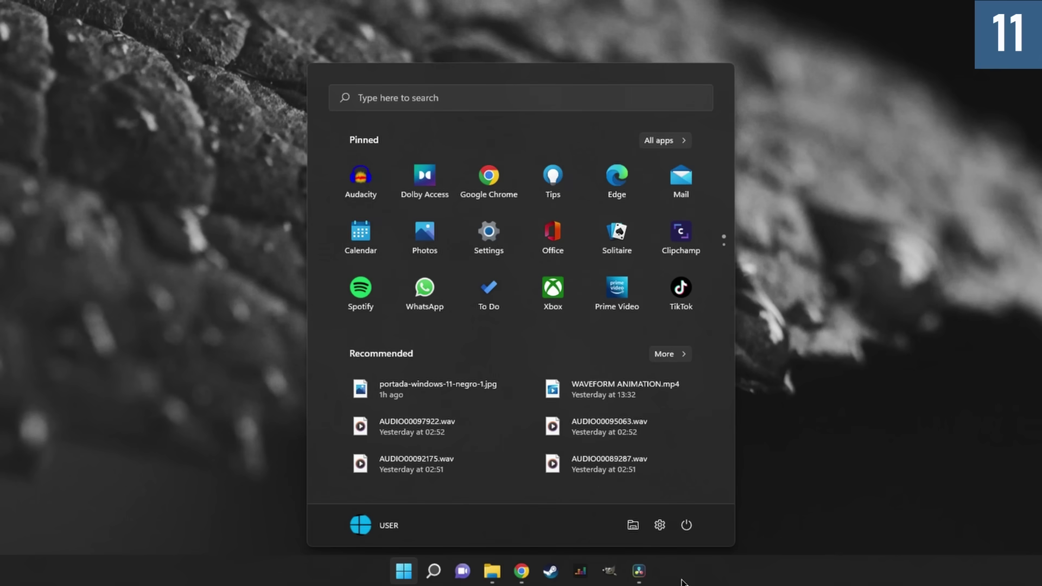
right_click(427, 235)
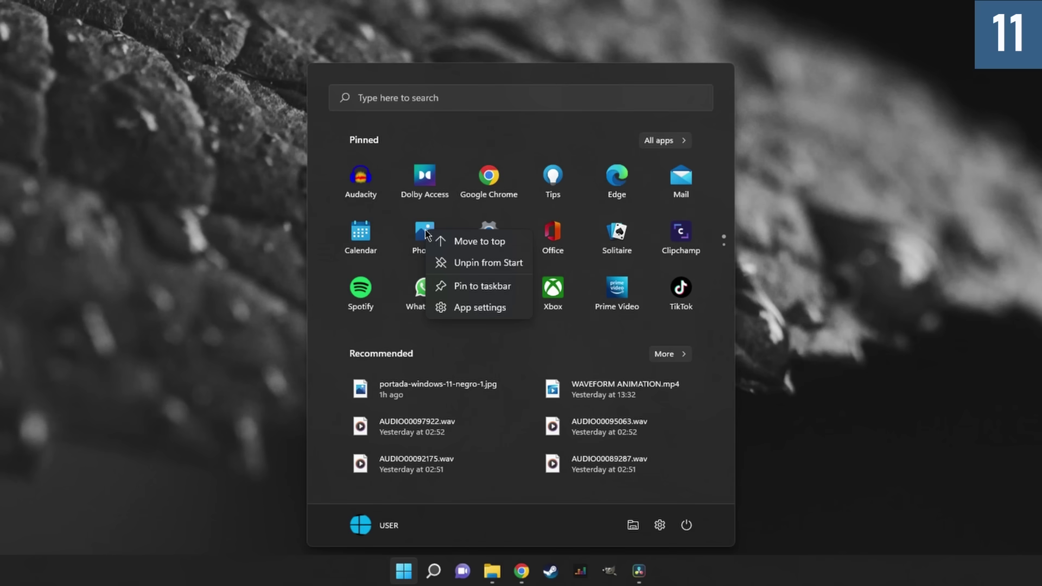
click(481, 286)
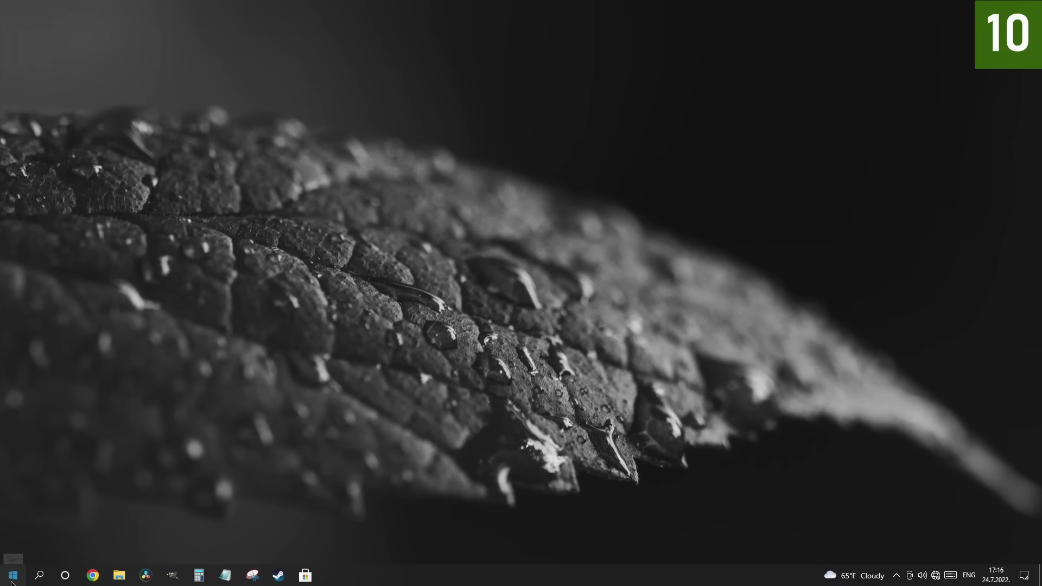
Step: Drag Excel from the Windows 10 Start menu app list onto the taskbar to pin it
click(12, 575)
scroll(81, 407, down, 3)
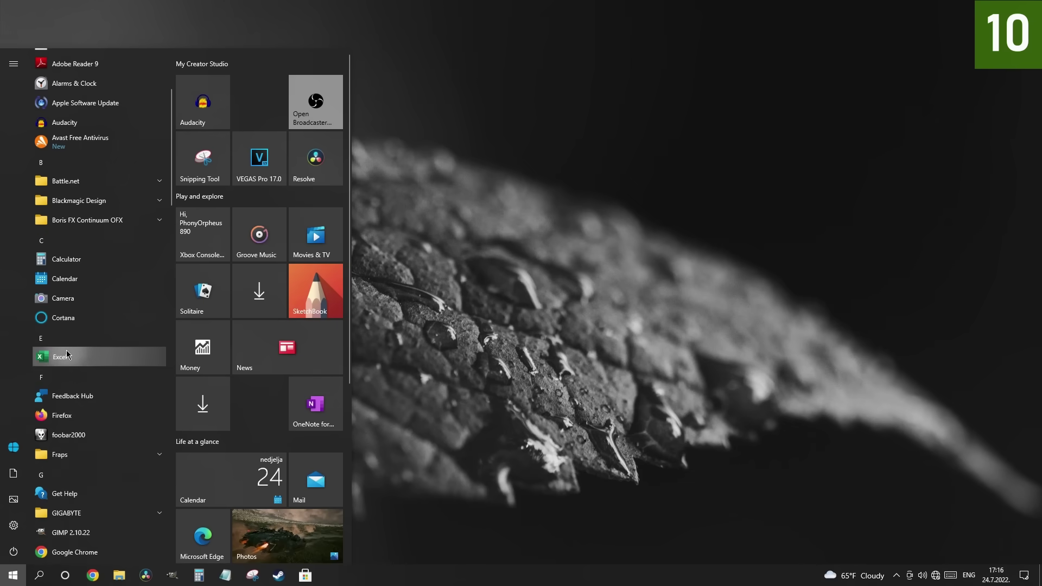
drag(67, 355, 355, 574)
click(414, 544)
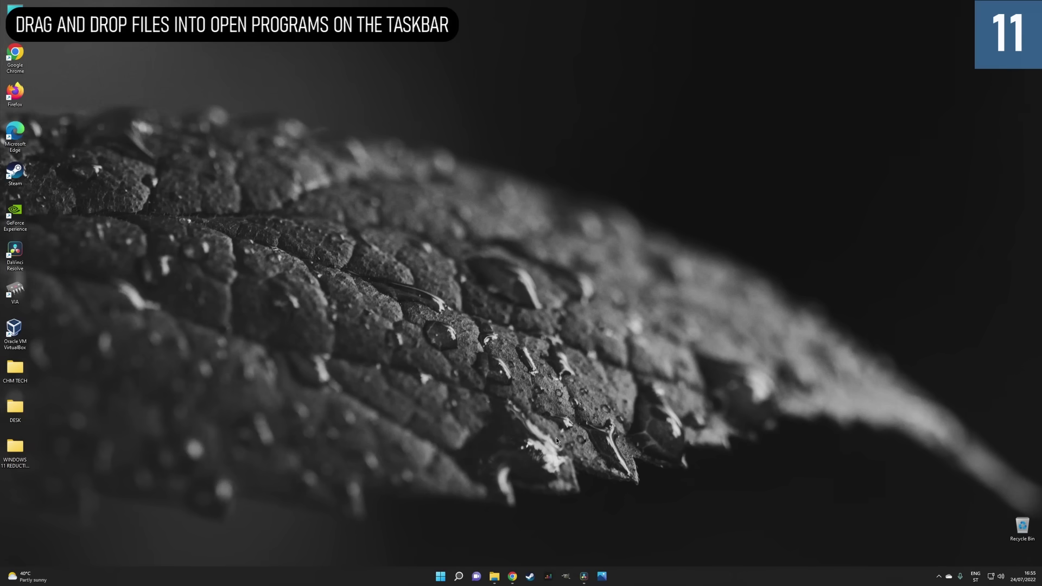
Step: Bring up DaVinci Resolve, switch to File Explorer, and drag the blue image toward Resolve's taskbar icon
click(584, 579)
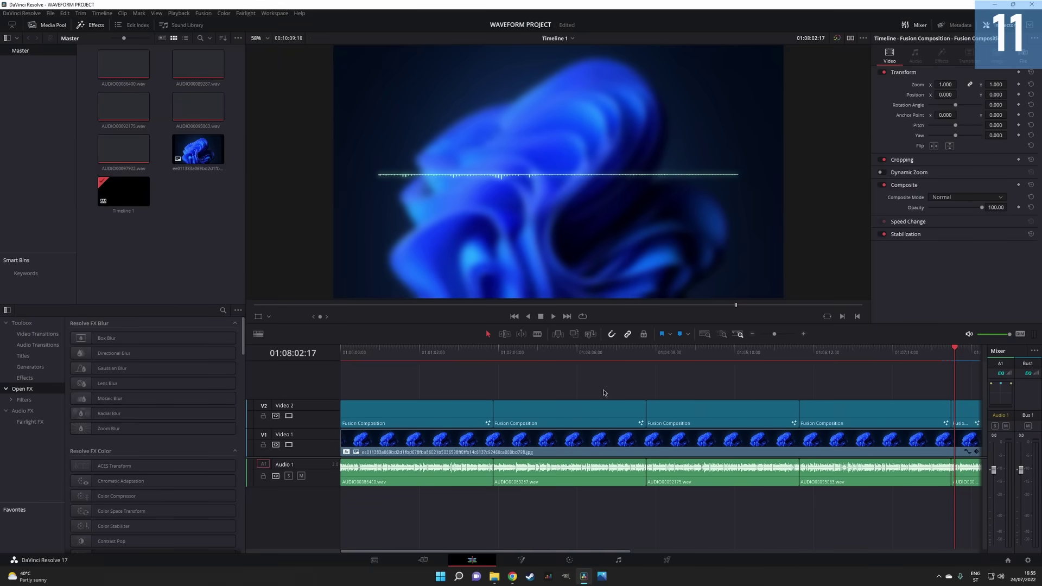
click(495, 576)
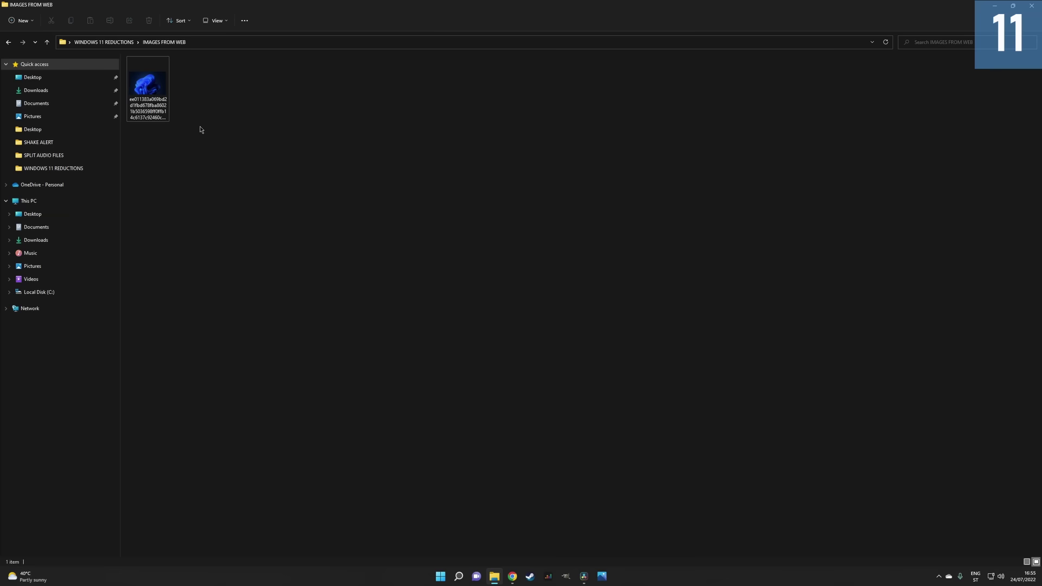
drag(147, 87, 586, 579)
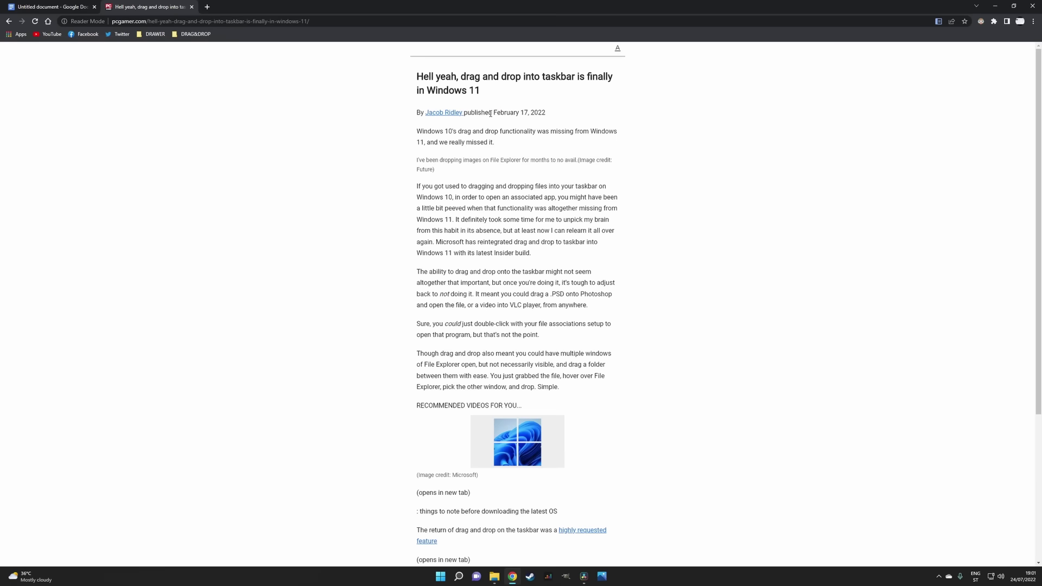
Step: Select the Chrome article's opening sentence after briefly selecting and clearing the byline
triple_click(500, 114)
click(574, 123)
scroll(1038, 233, down, 4)
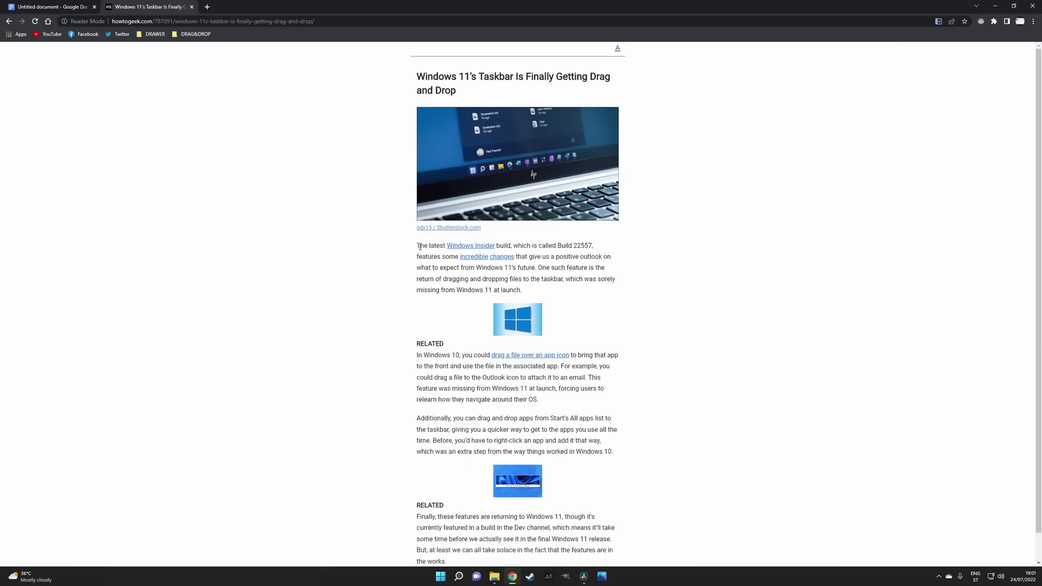
drag(419, 247, 534, 267)
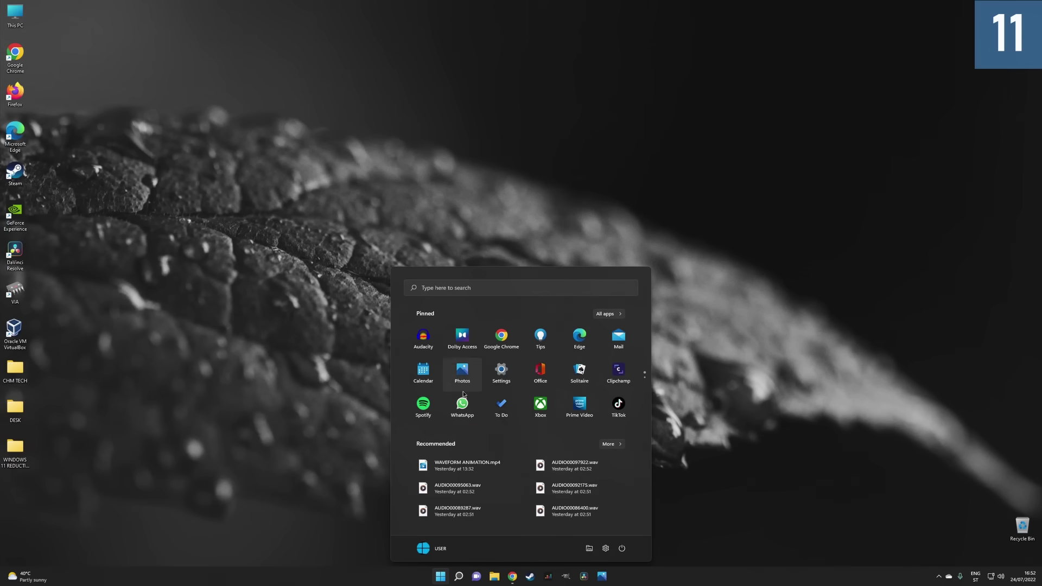
Step: Try dragging the WhatsApp tile to the taskbar, get a no-drop cursor, then dismiss the Start menu
drag(459, 411, 626, 584)
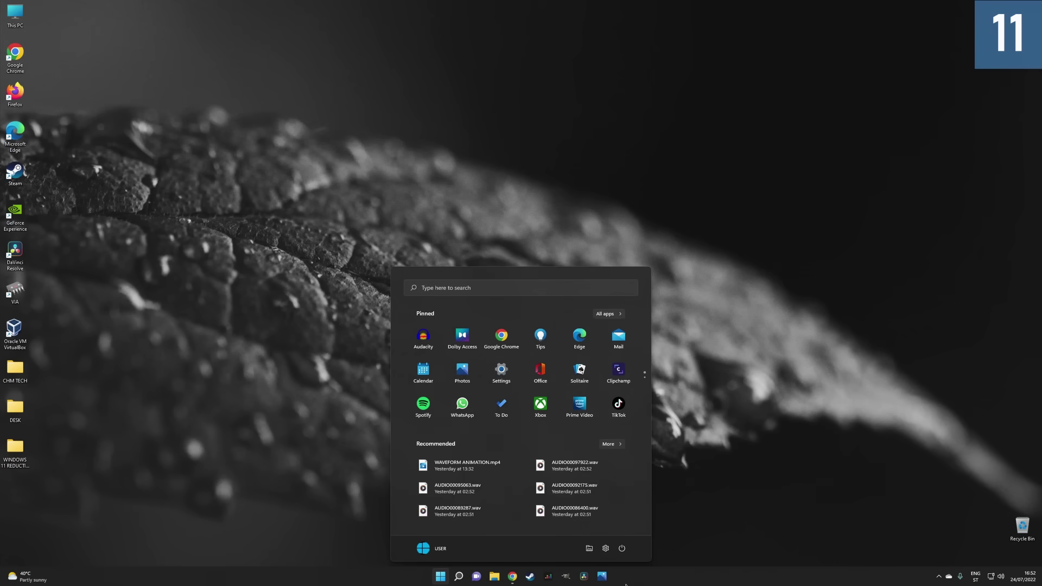
click(625, 585)
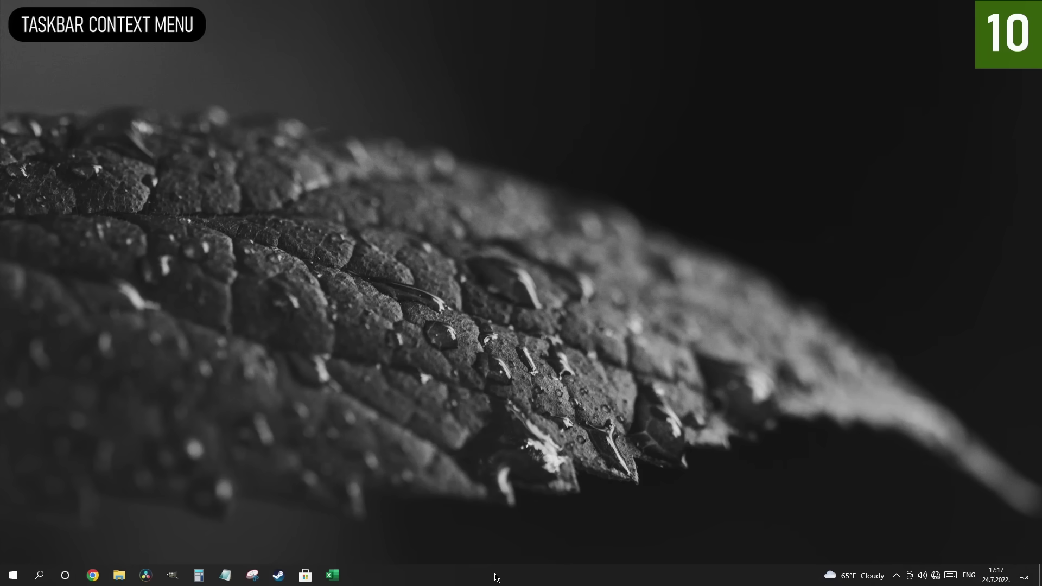
Step: Compare the Windows 10 and Windows 11 taskbar right-click menus, then open Windows 11 Taskbar settings
right_click(493, 576)
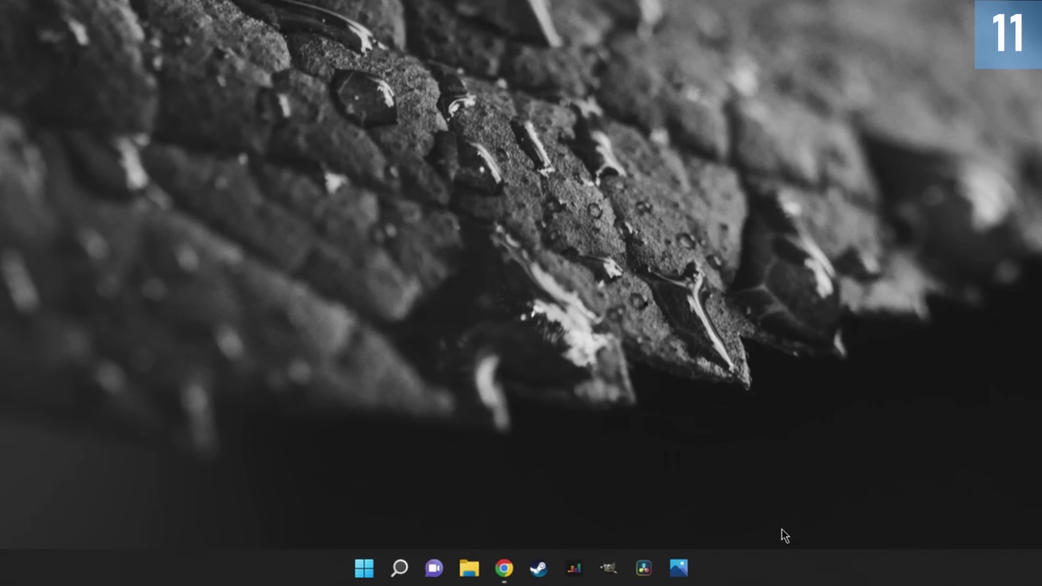
right_click(791, 567)
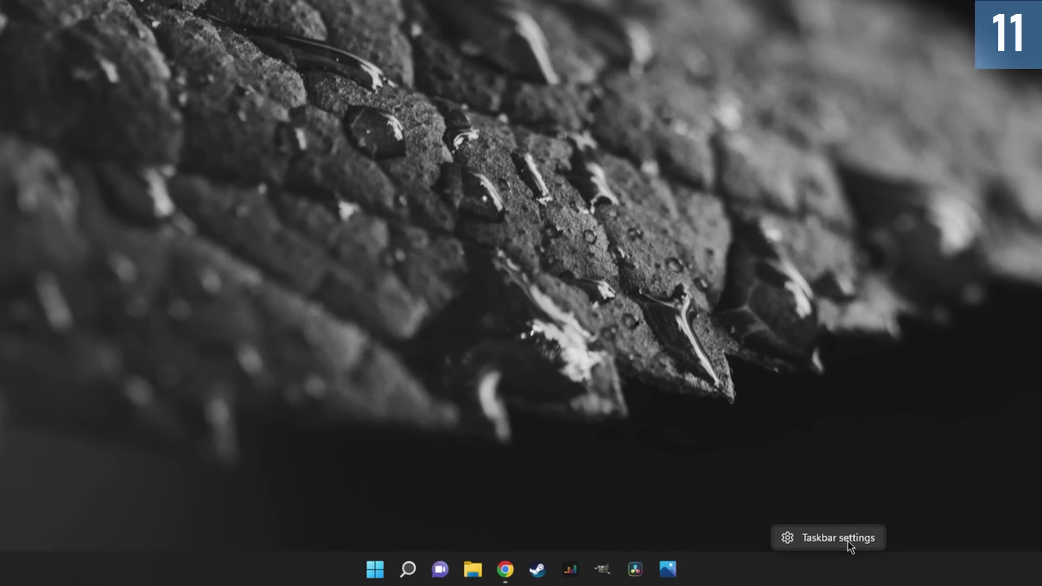
click(849, 538)
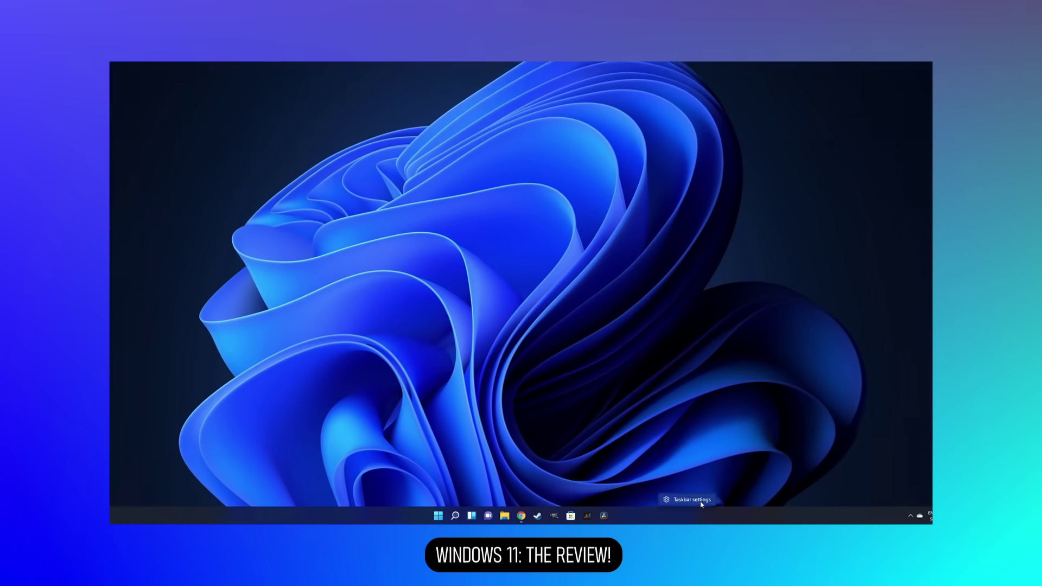
Step: Open Settings > Personalisation > Taskbar from the taskbar menu's Taskbar settings entry
click(676, 498)
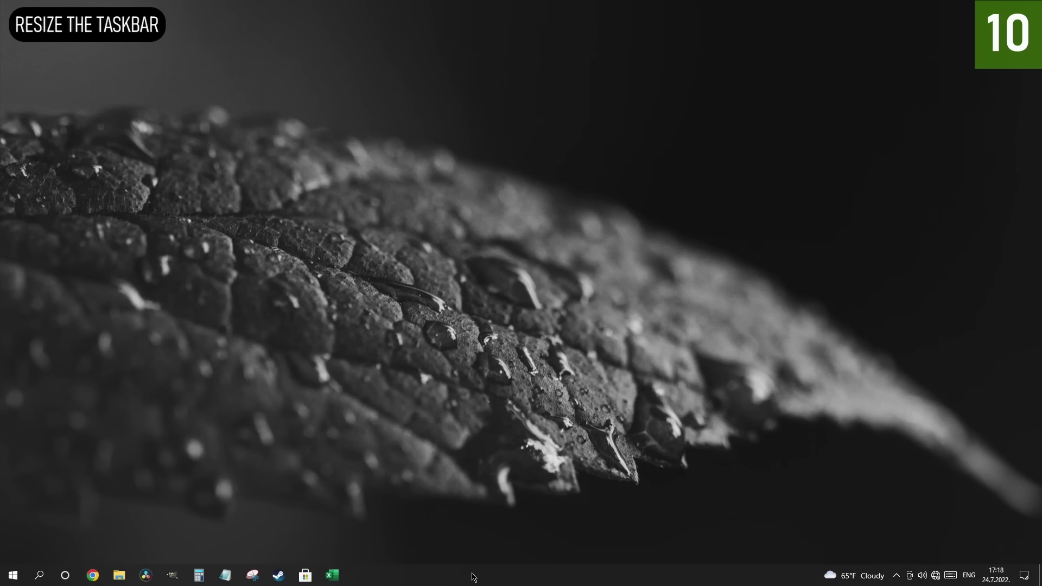
Step: Unlock the Windows 10 taskbar and drag it to double height, then right-click the Windows 11 taskbar
right_click(473, 576)
click(497, 542)
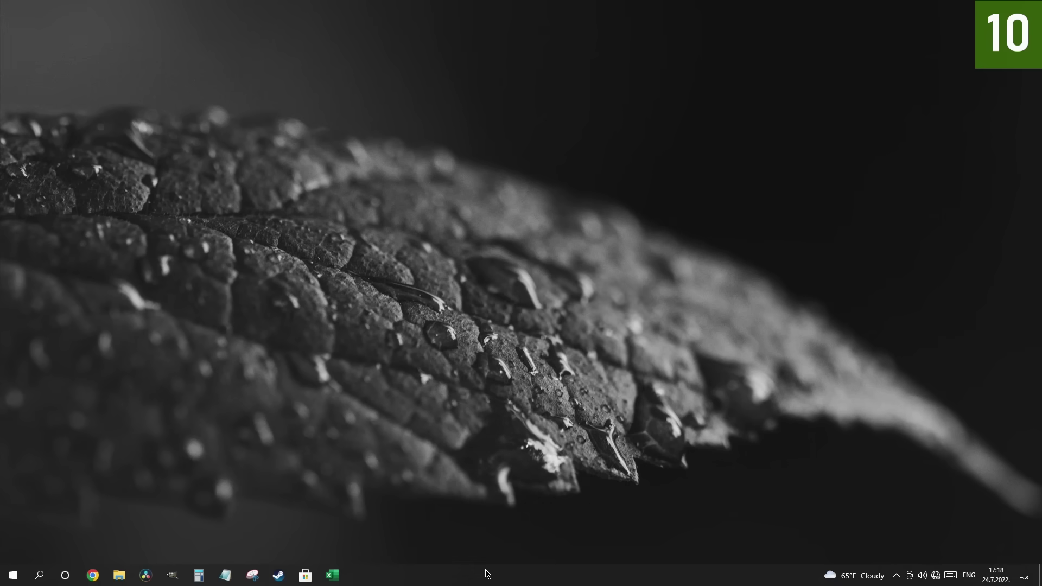
drag(496, 574, 493, 537)
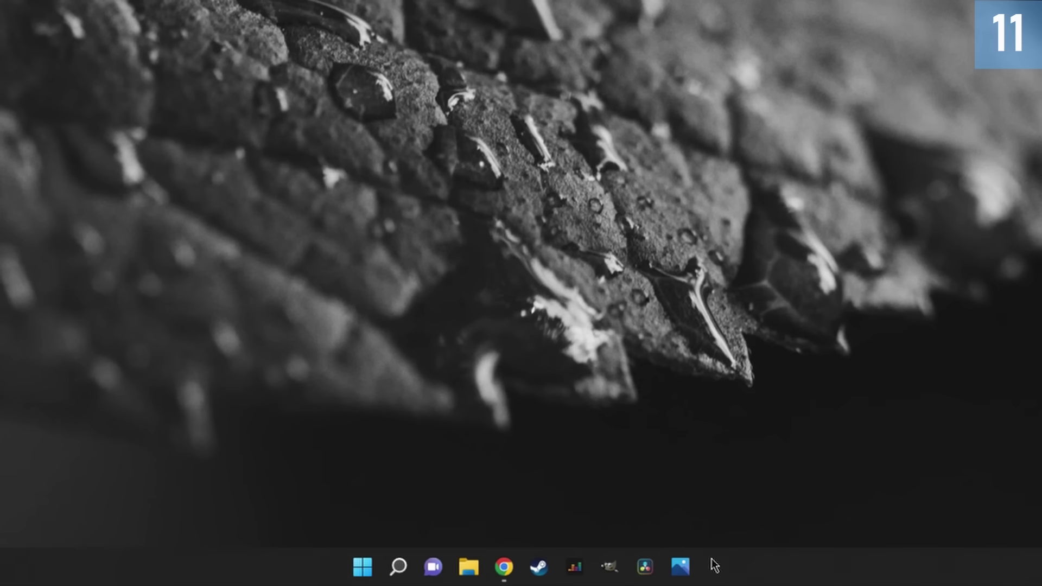
right_click(756, 571)
Step: Expand Taskbar behaviours and corner overflow in Windows 11 Taskbar settings, finding no small-icons option
click(779, 530)
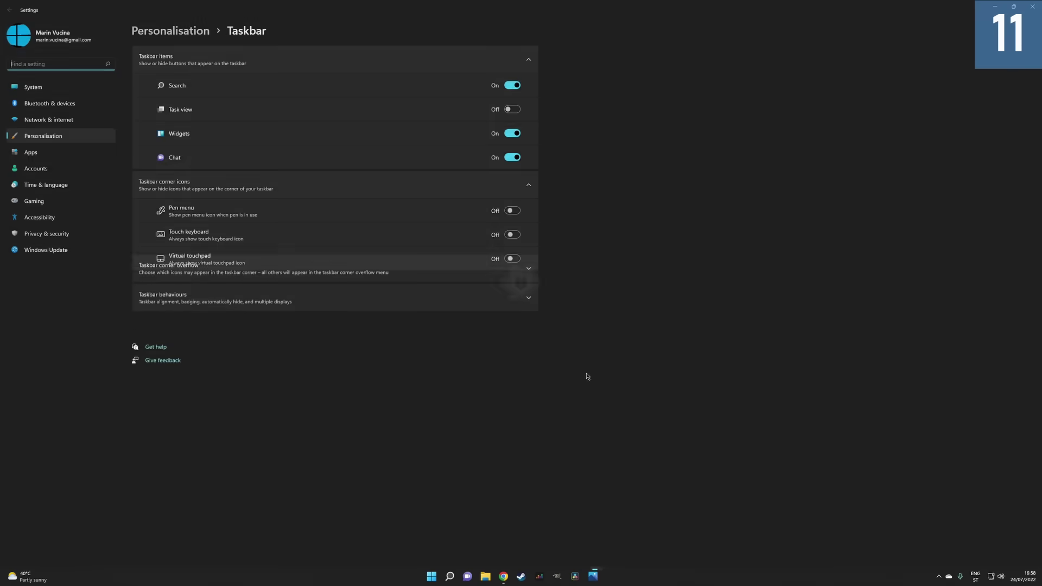
click(528, 315)
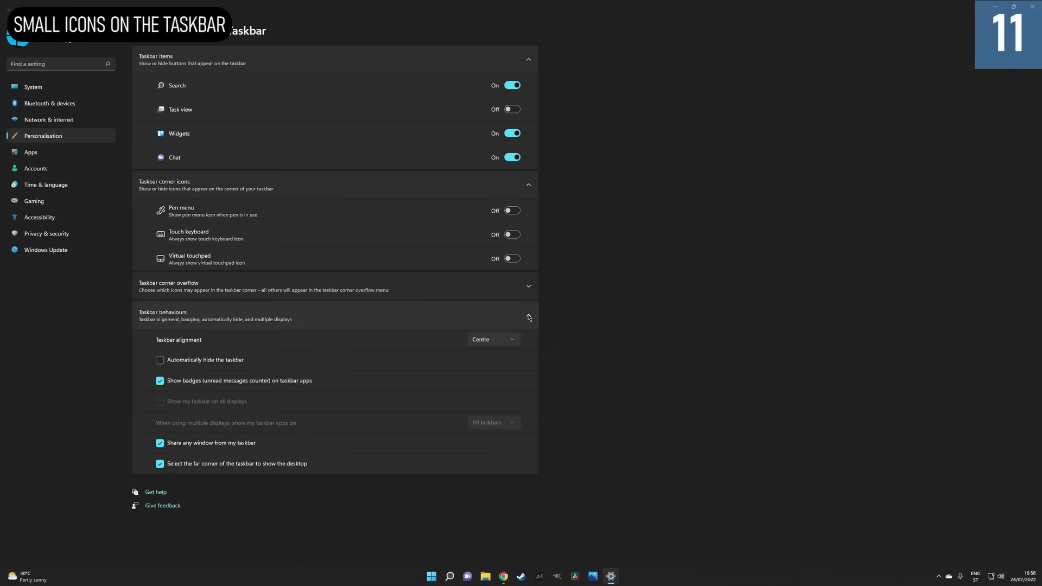
click(528, 286)
scroll(513, 334, down, 5)
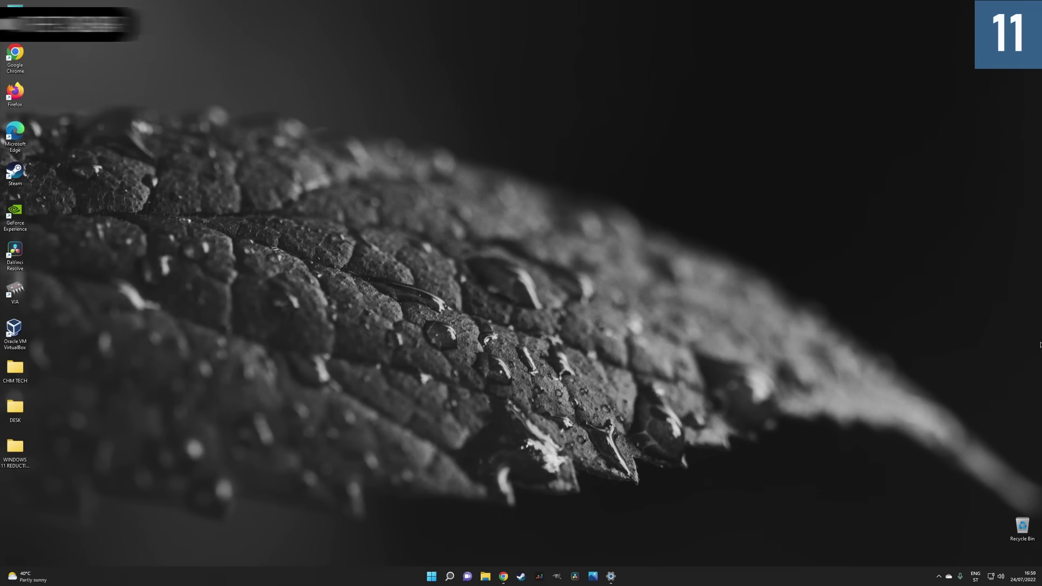
click(432, 574)
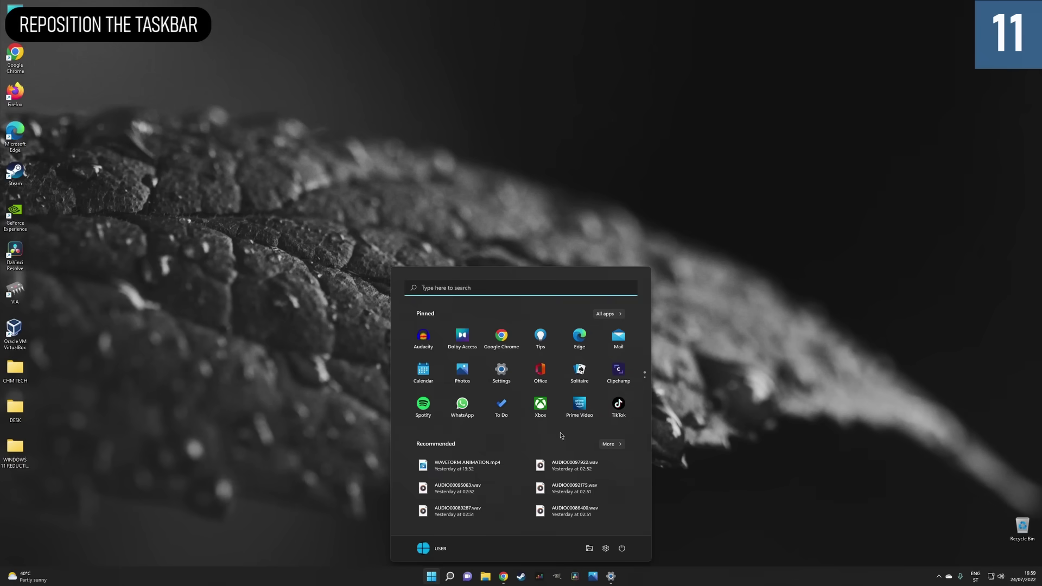
Step: Set the Windows 11 Taskbar alignment to Left, then back to Centre
click(610, 577)
click(513, 387)
click(483, 371)
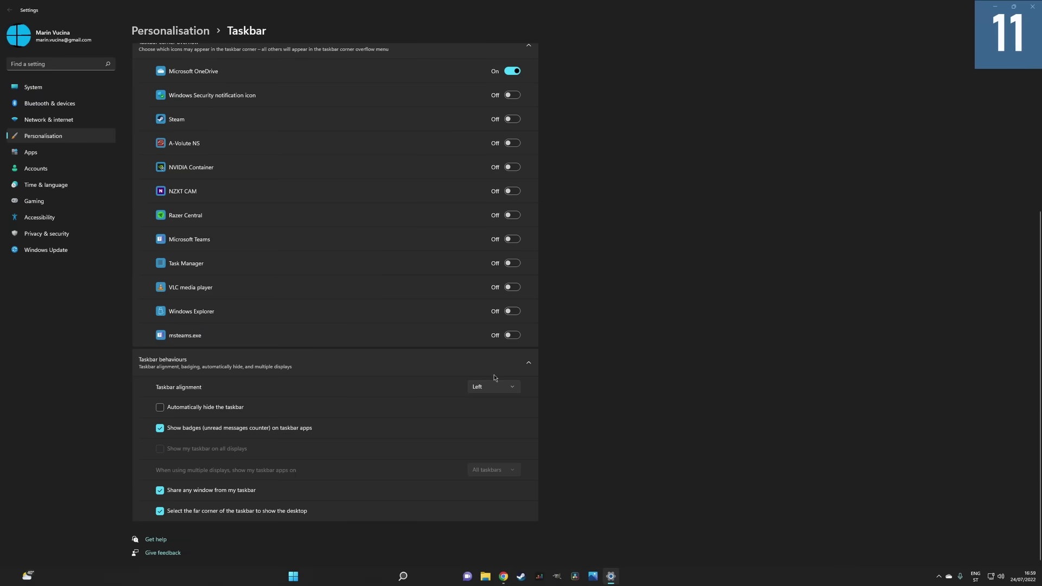
click(514, 388)
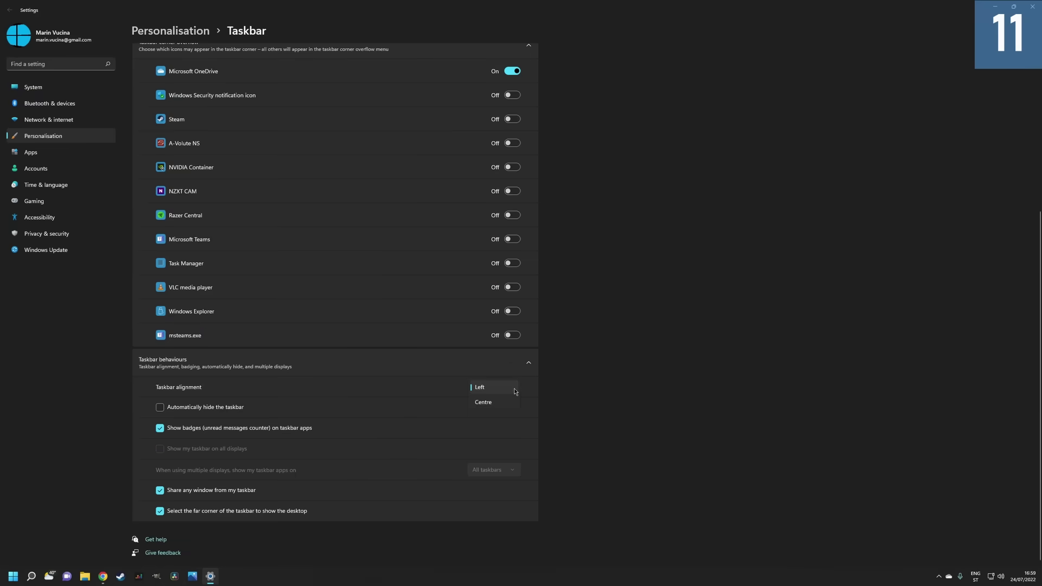
click(502, 404)
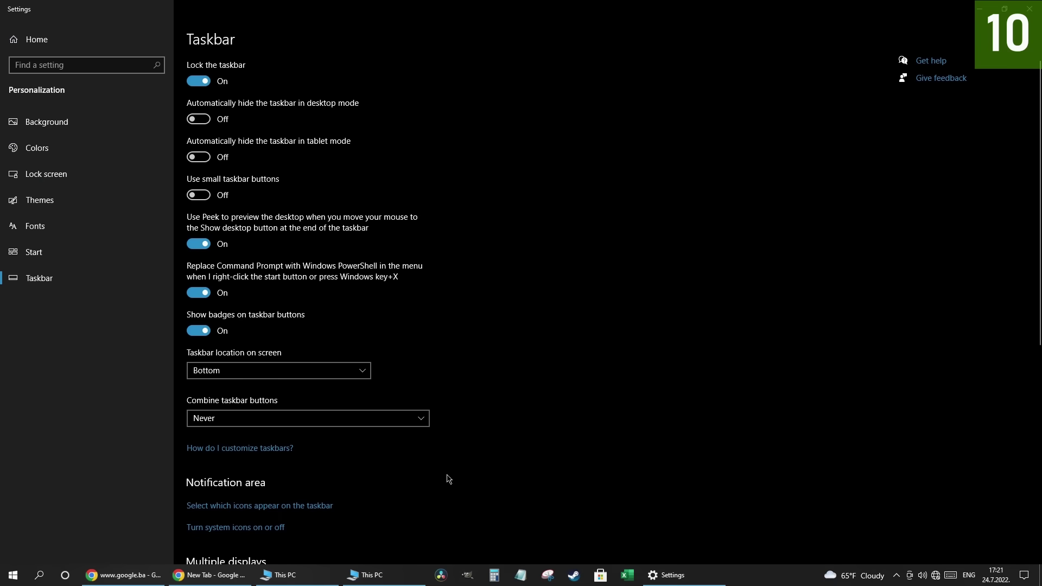
Step: Set Windows 10's Combine taskbar buttons to 'Always, hide labels', then to 'When taskbar is full'
click(420, 423)
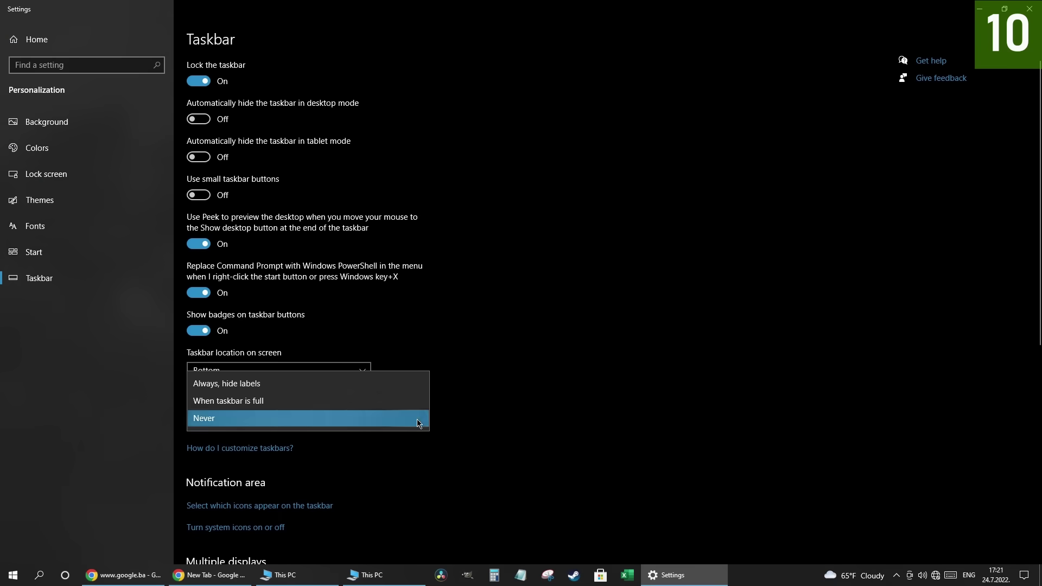
click(402, 386)
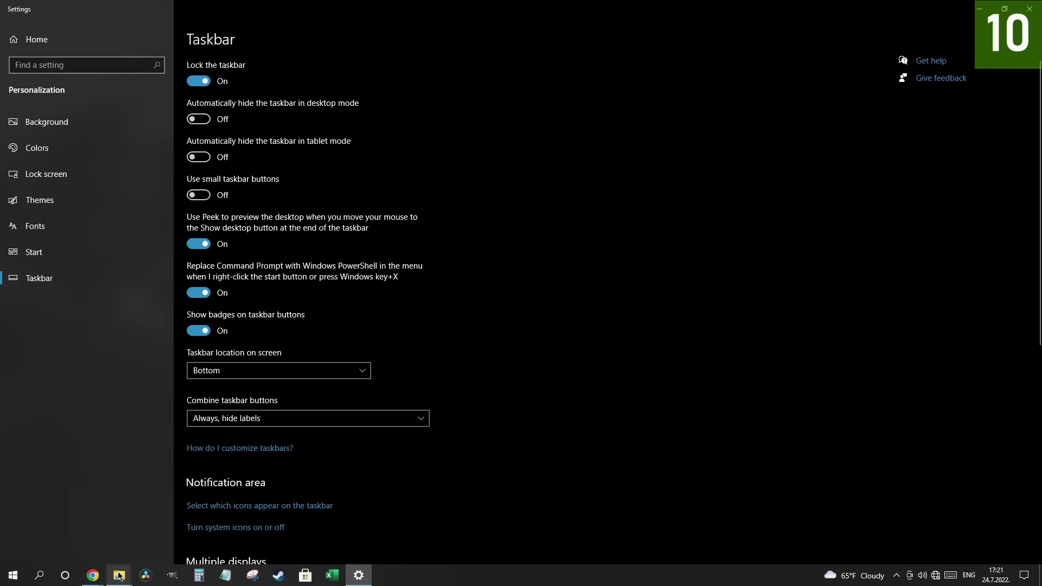
mouse_move(120, 576)
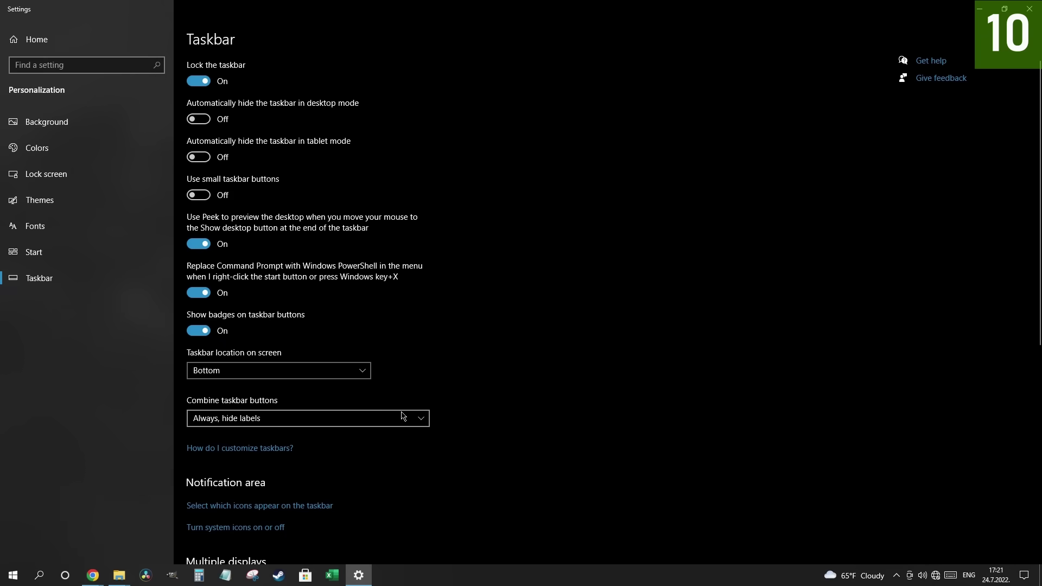
click(365, 414)
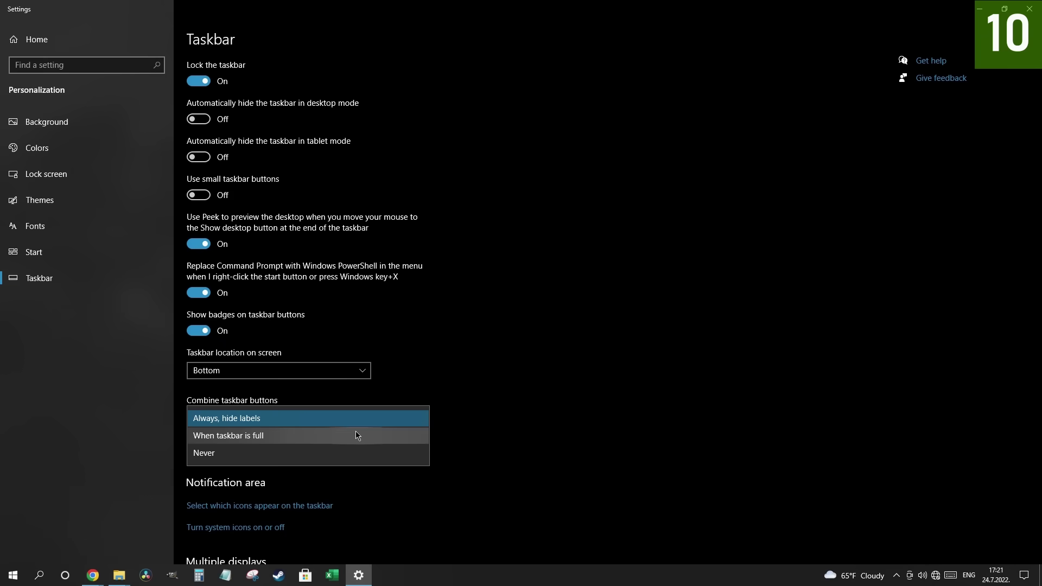
click(356, 433)
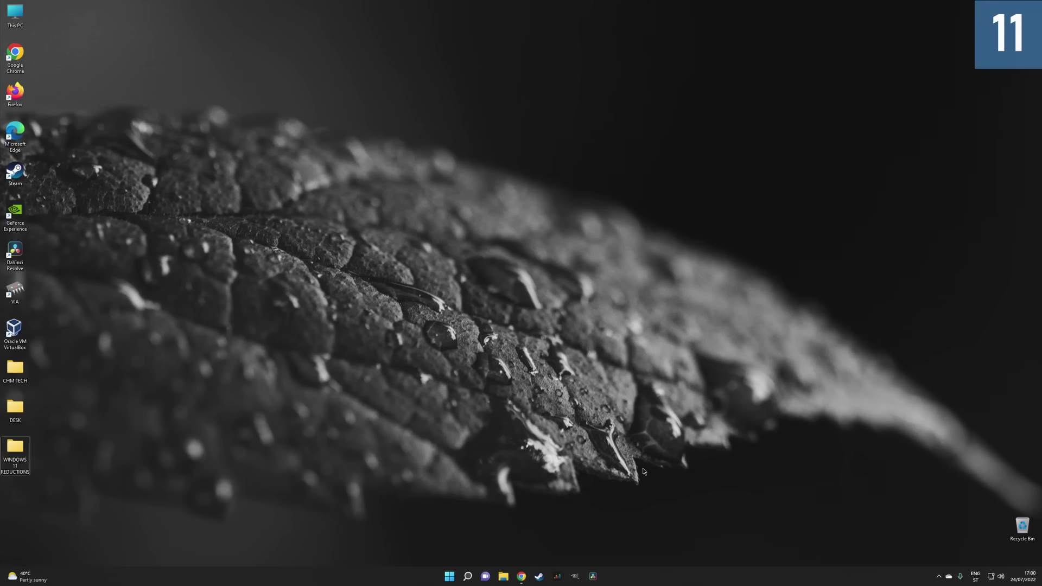
Step: Open several This PC Explorer windows on Windows 11 with Win+E
key(super+e)
key(super+e)
key(super+e)
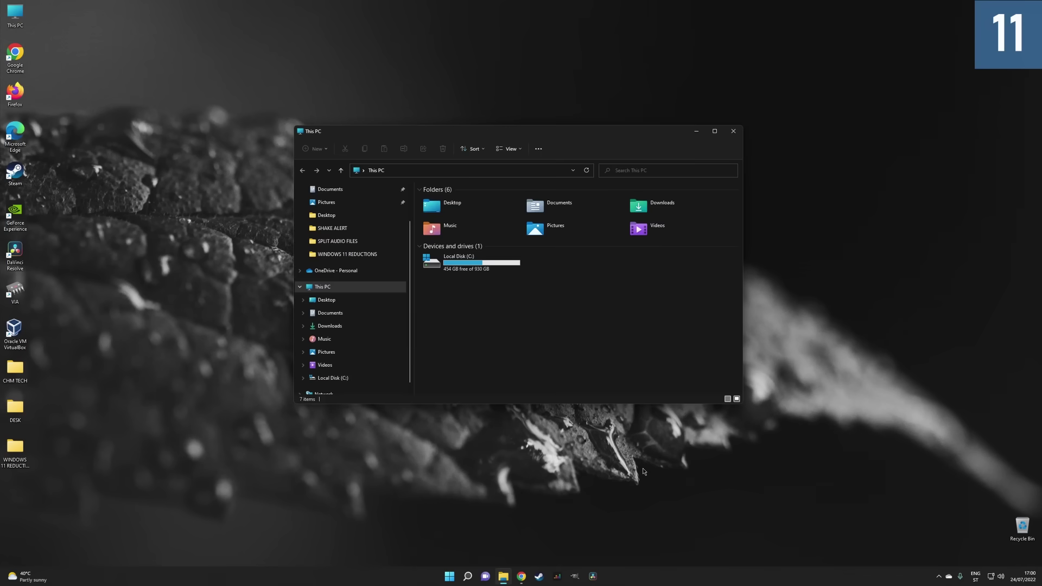
key(super+e)
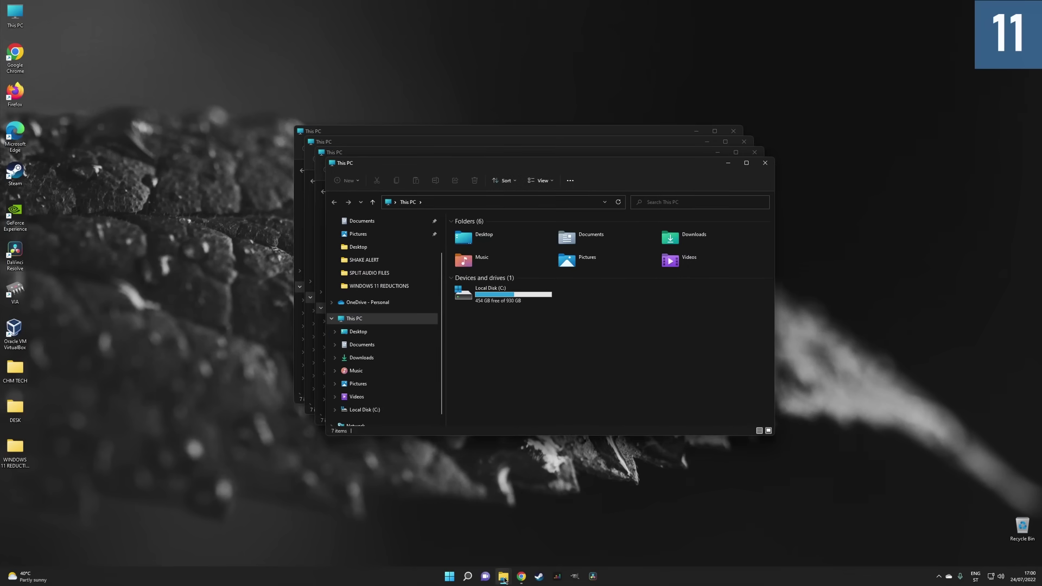
mouse_move(503, 578)
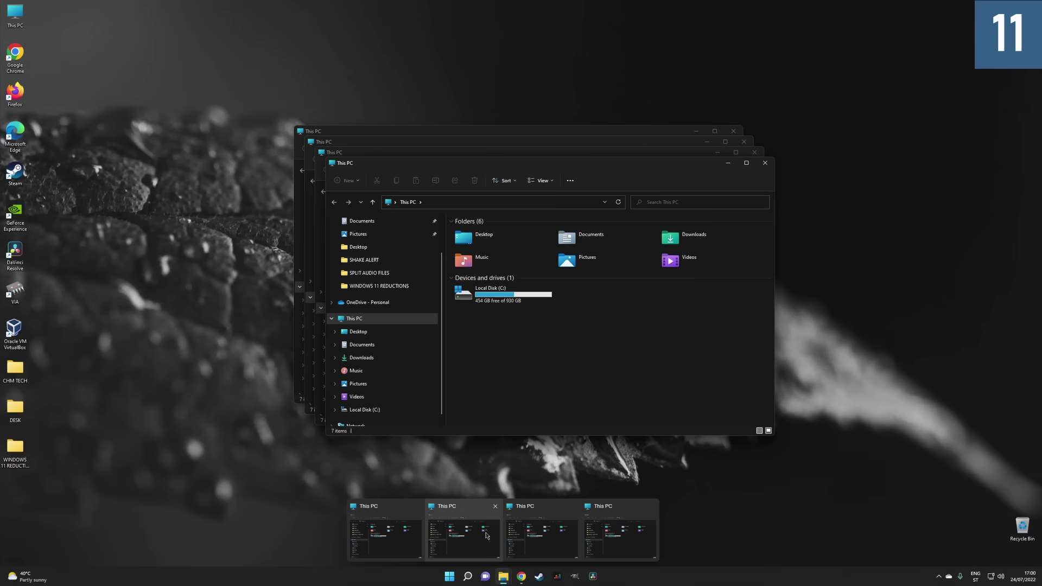
Step: Search Windows 11 Settings for 'GROUP' and go to 'Customise how to group similar windows'
key(super+i)
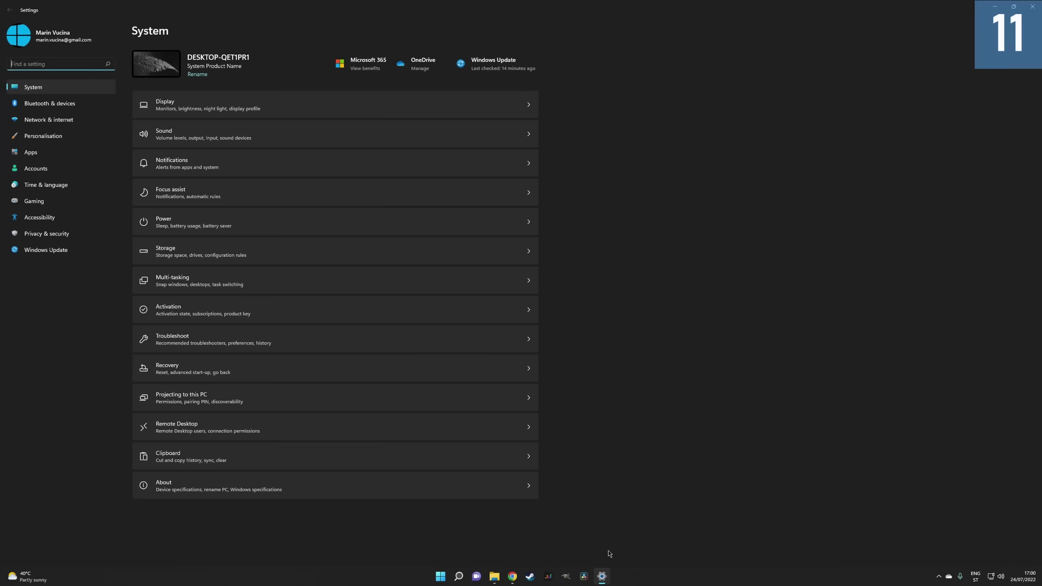
text(GROUP)
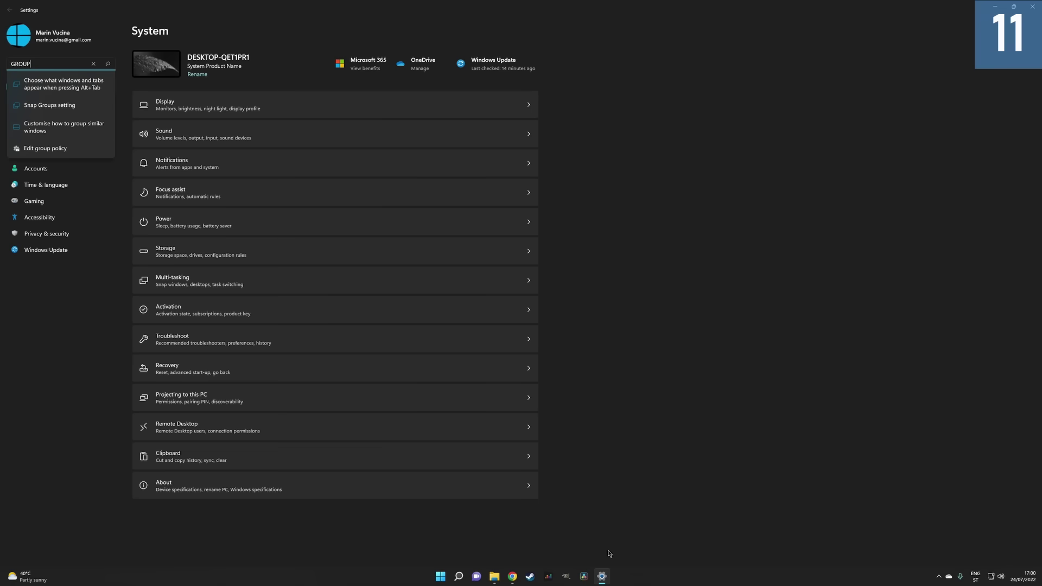
click(67, 137)
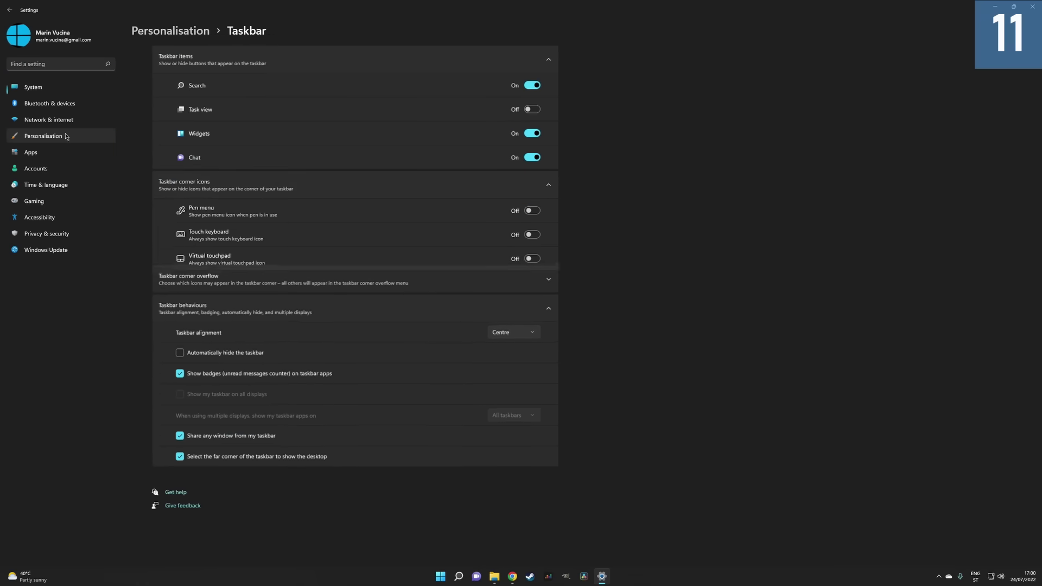
Step: Expand Taskbar corner overflow and scroll through its list of apps
click(532, 292)
scroll(522, 301, down, 4)
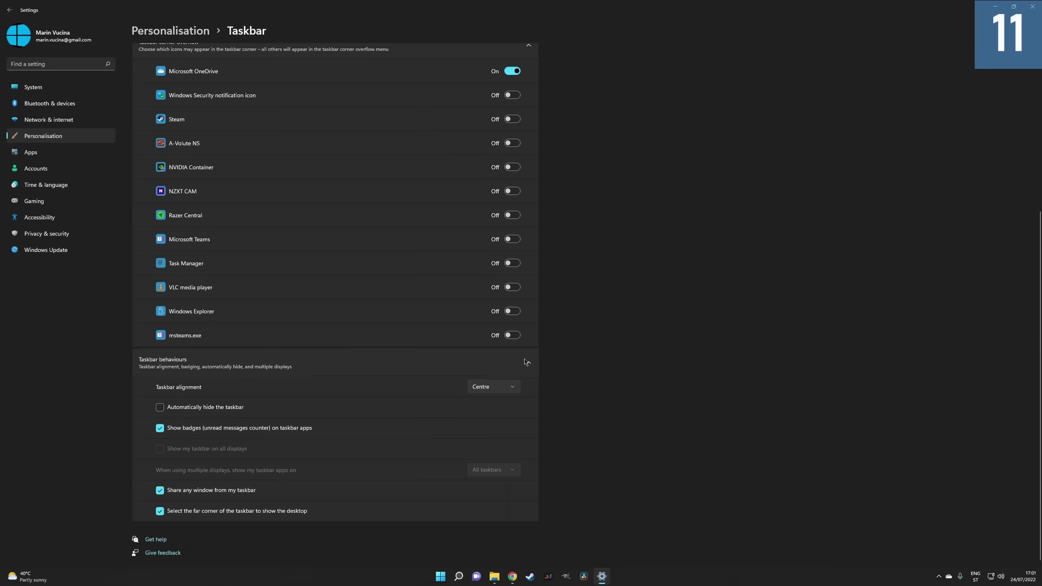
scroll(415, 421, up, 5)
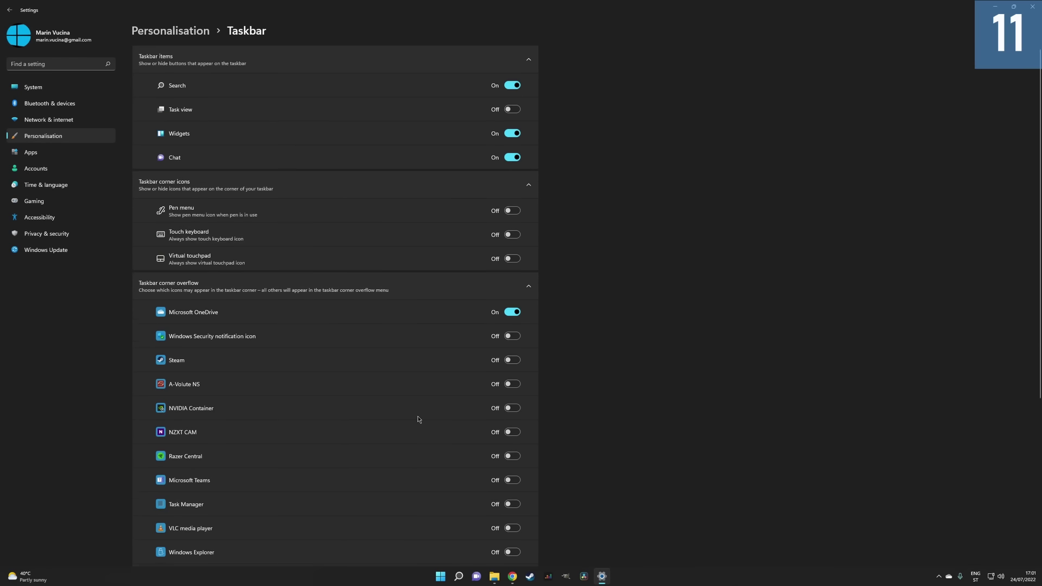
scroll(458, 323, down, 5)
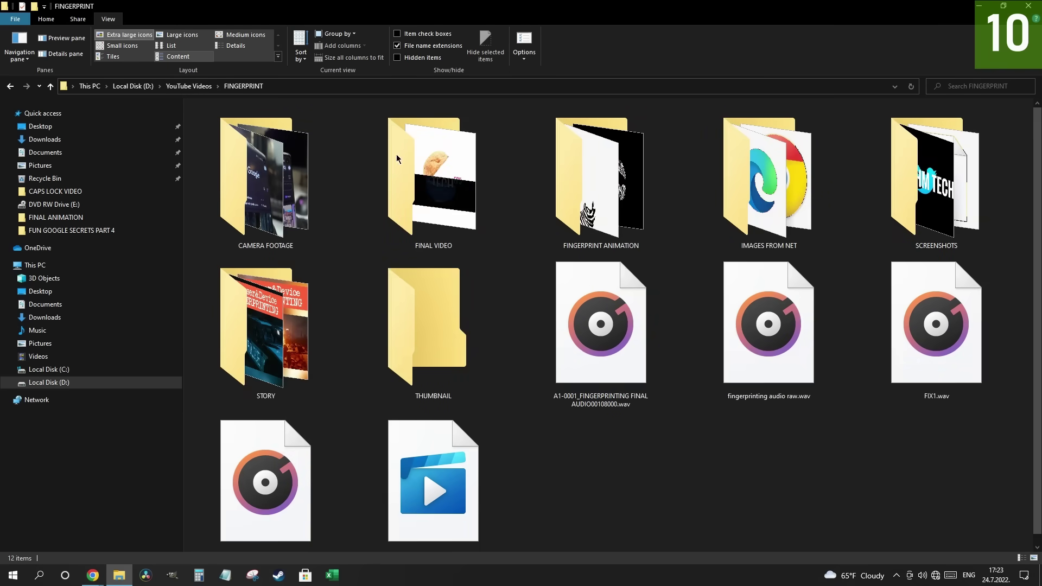
Step: Select the CAMERA FOOTAGE, FINAL VIDEO and FINGERPRINT ANIMATION folders in turn
click(251, 186)
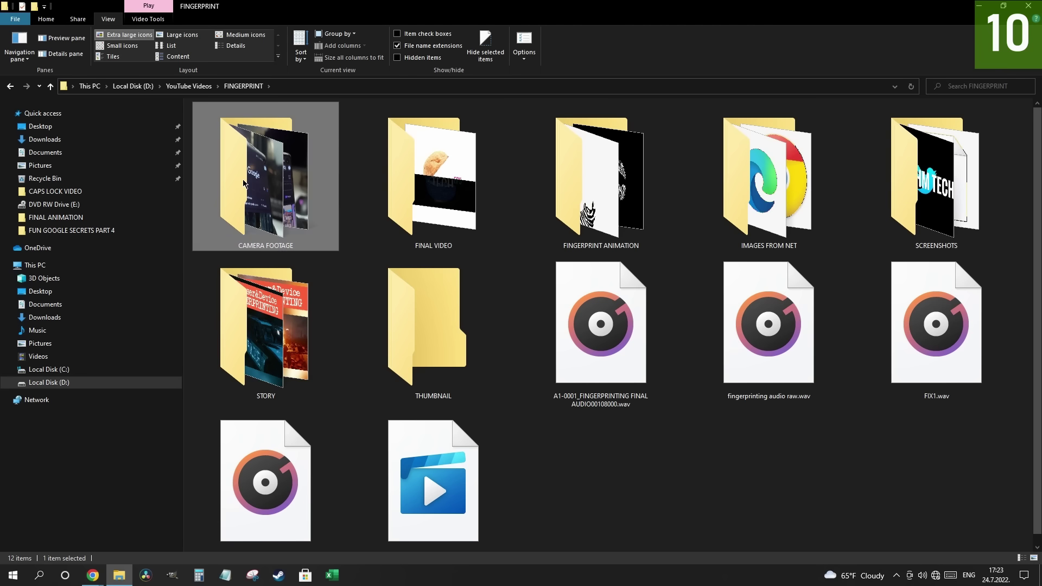
click(387, 124)
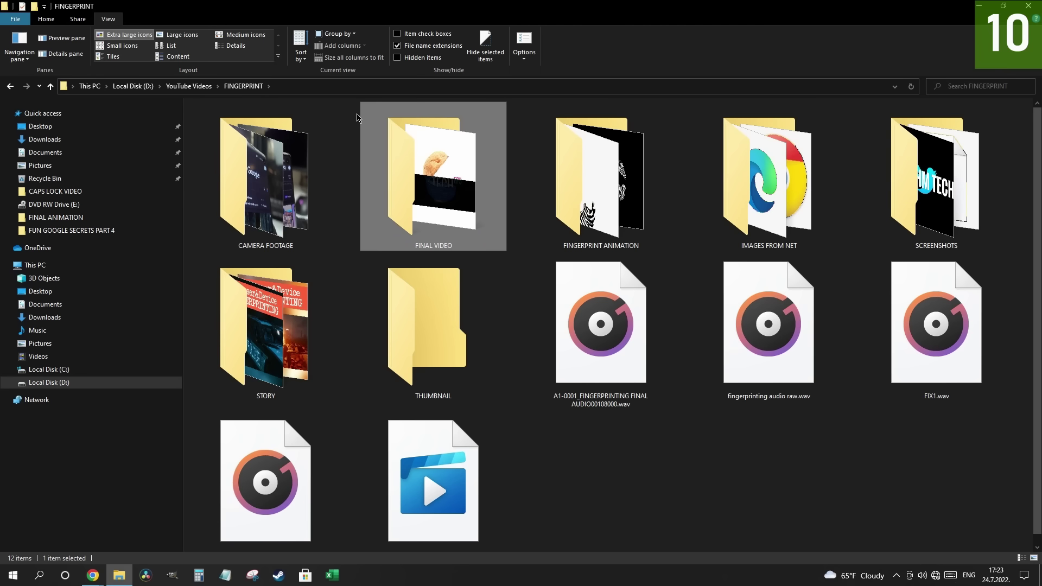
click(602, 141)
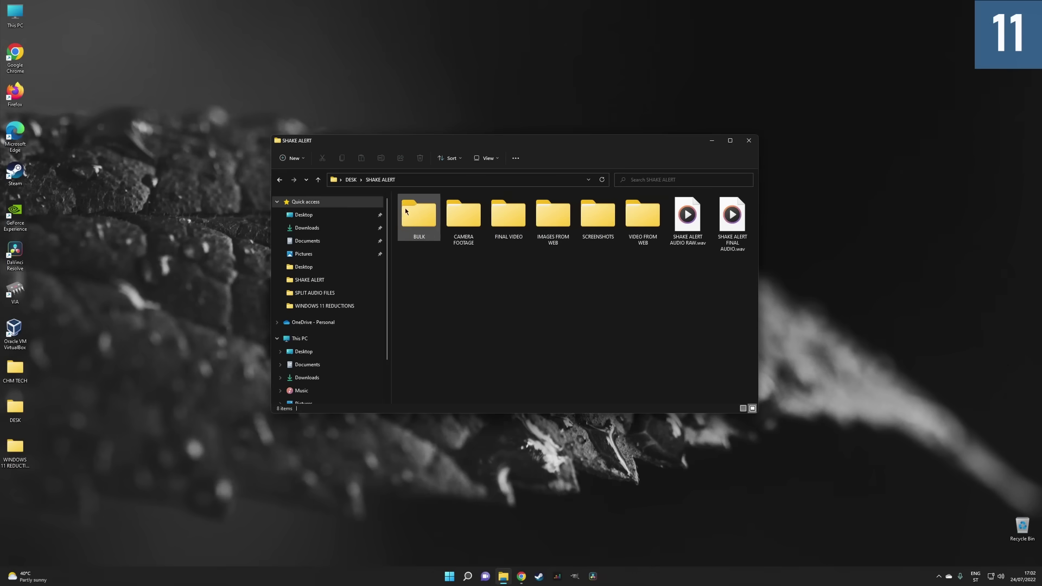
Step: Switch the SHAKE ALERT folder view to Extra large icons
mouse_move(509, 215)
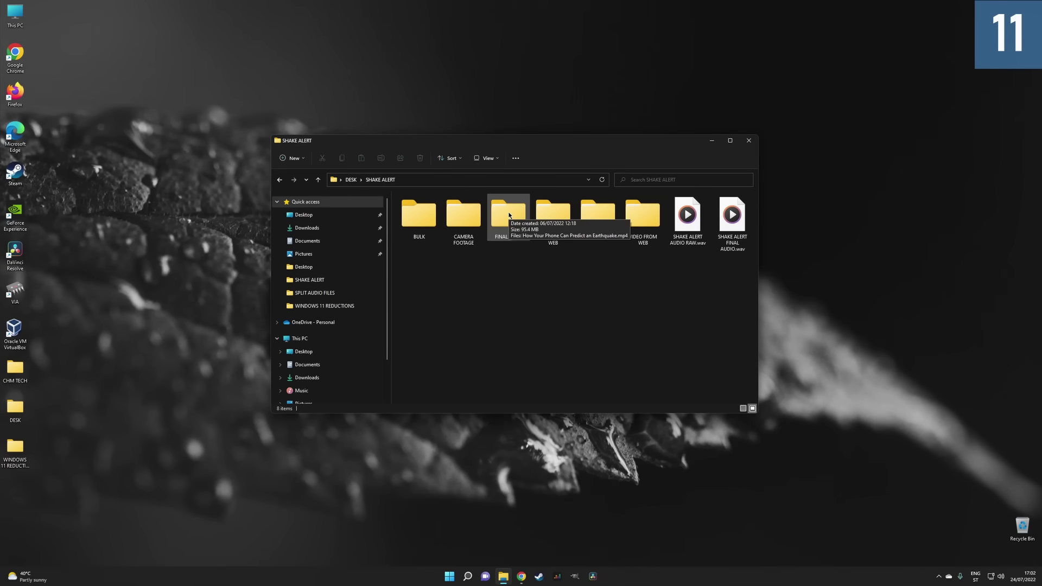
click(485, 158)
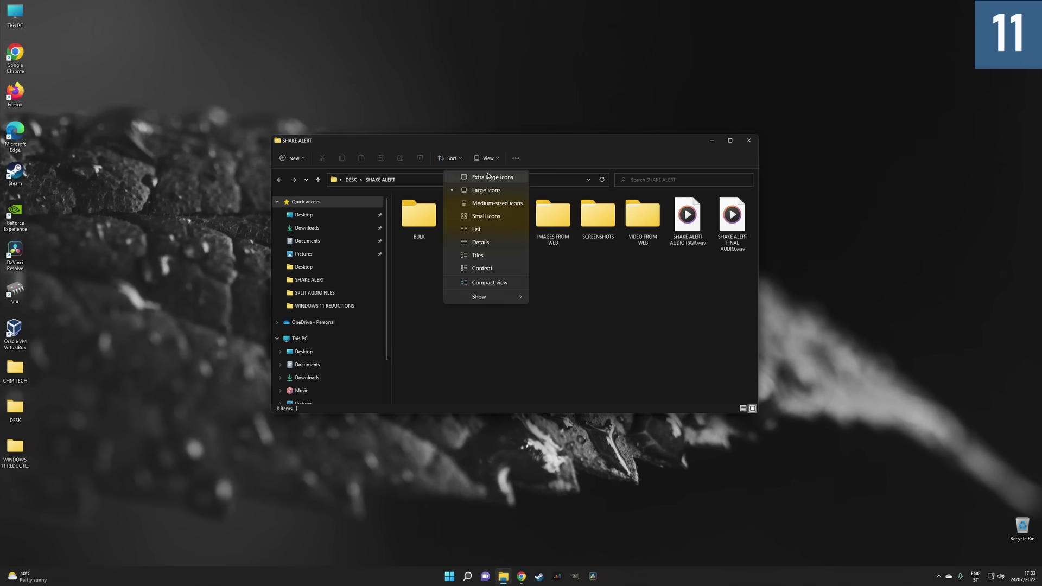
click(486, 176)
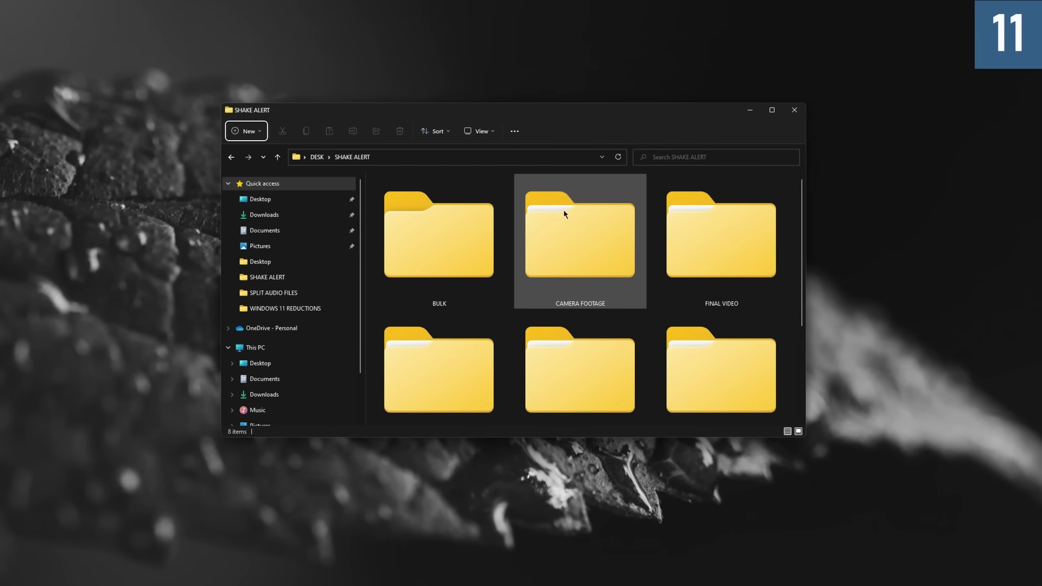
Step: Change the SHAKE ALERT folder view to Large icons
mouse_move(538, 211)
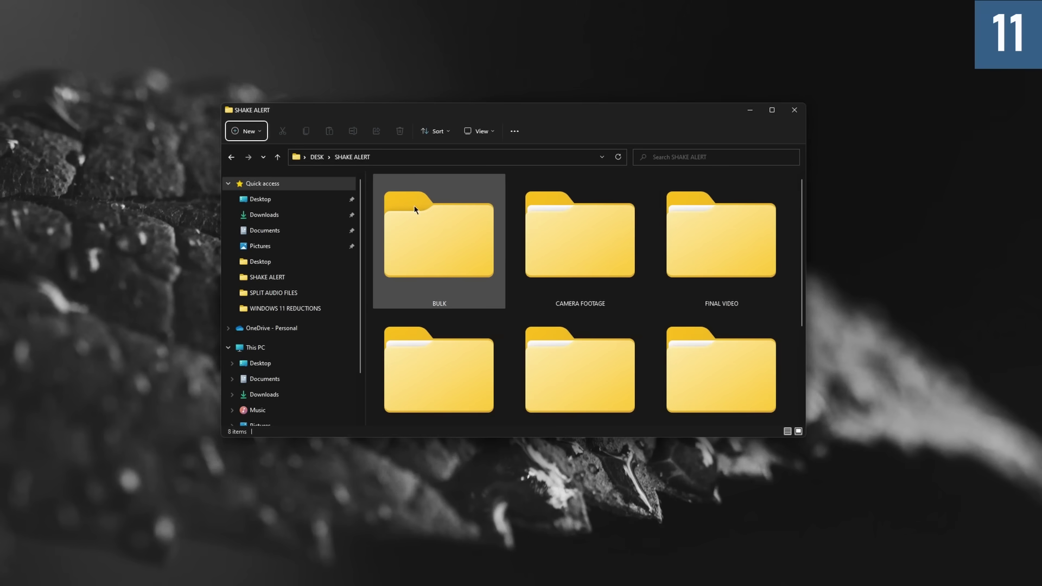
mouse_move(405, 206)
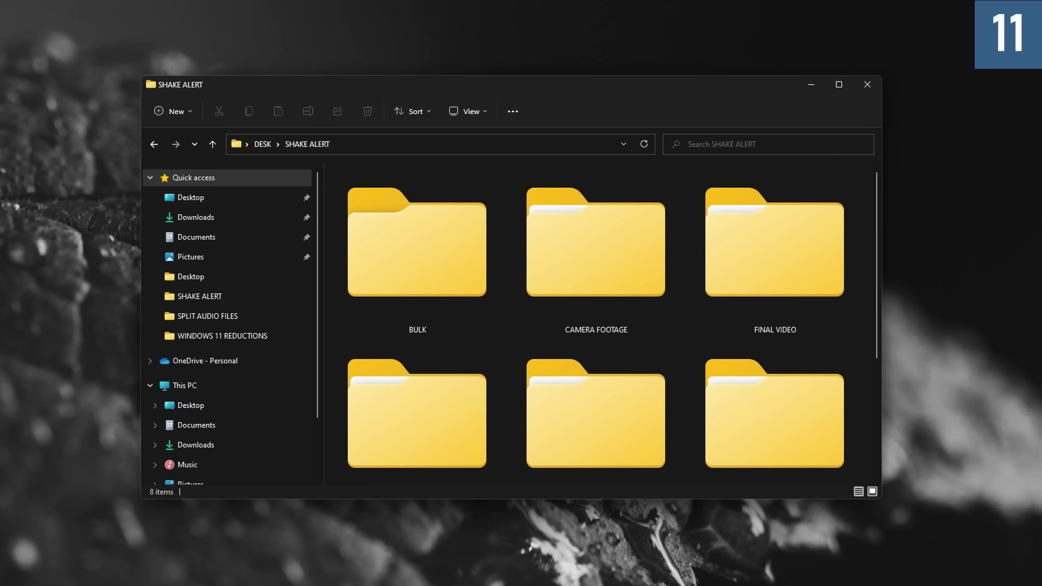
click(487, 109)
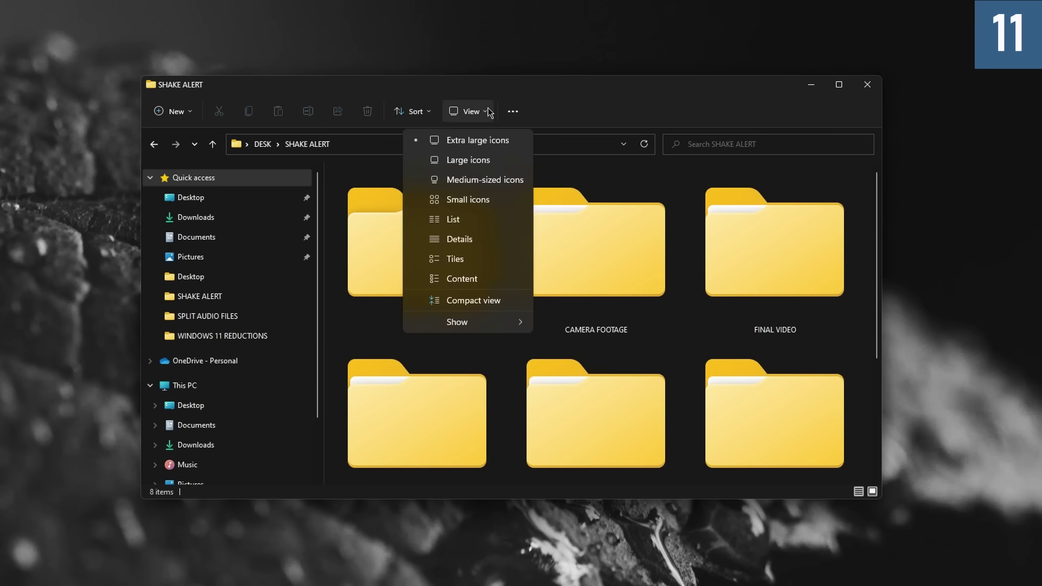
click(502, 161)
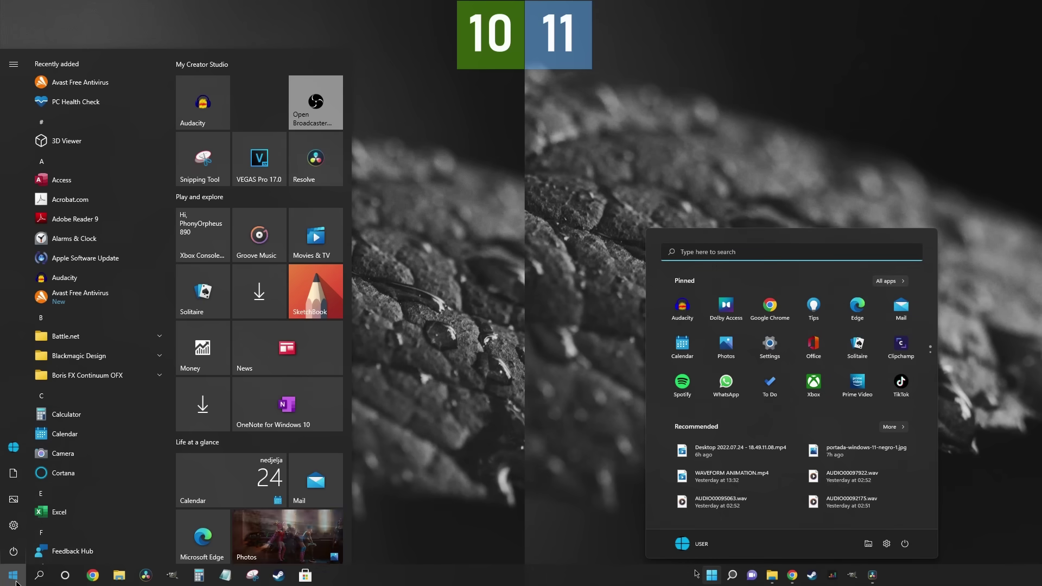
scroll(866, 358, down, 1)
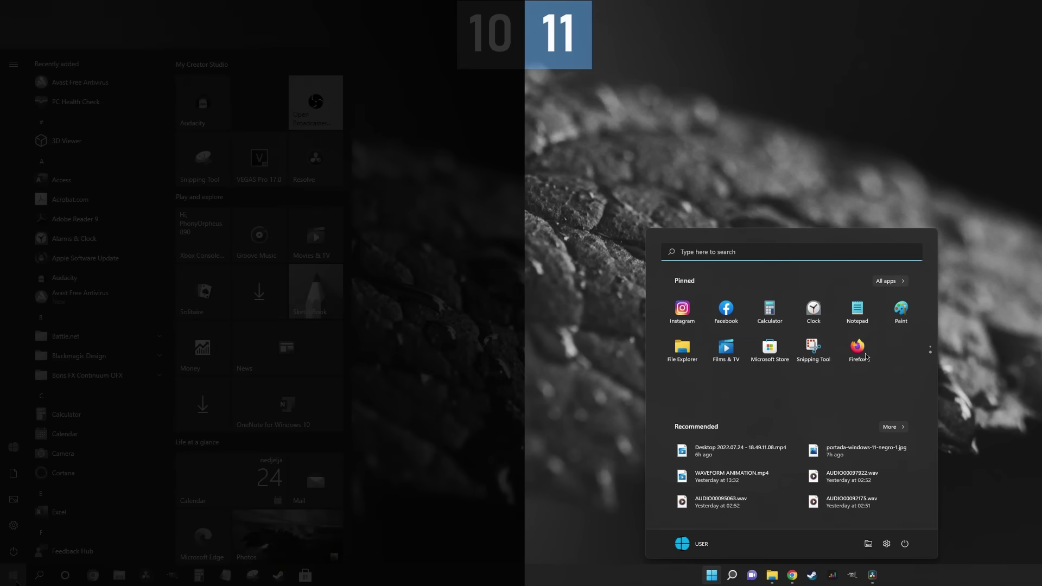
scroll(867, 357, up, 1)
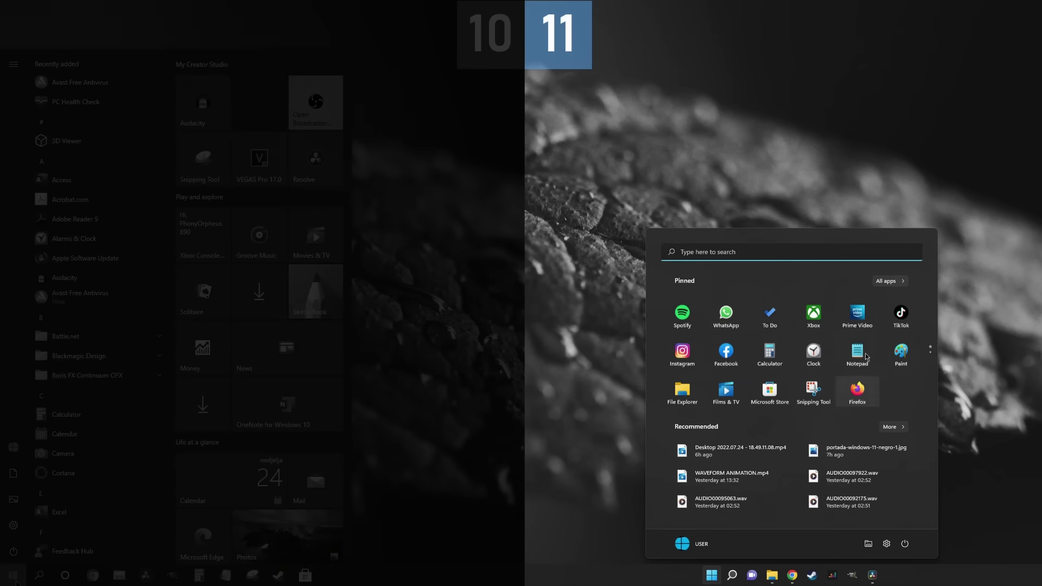
click(888, 280)
scroll(830, 345, down, 2)
scroll(832, 365, up, 2)
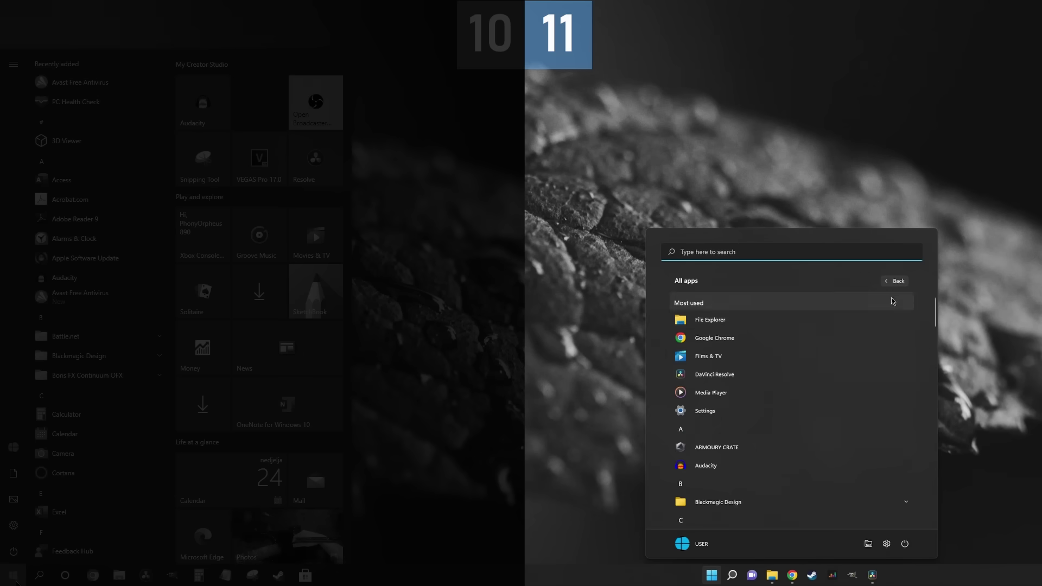
click(895, 282)
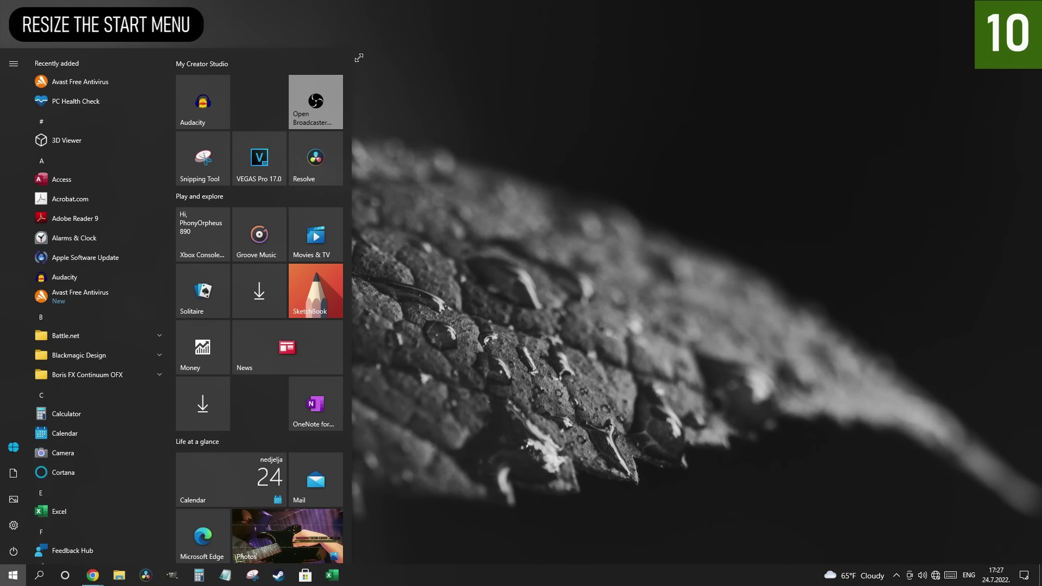
Step: Drag the Windows 11 Start menu shorter and the Windows 10 tile area wider
mouse_move(359, 57)
mouse_down()
mouse_move(318, 140)
mouse_move(322, 184)
mouse_move(344, 54)
mouse_move(442, 51)
mouse_move(353, 55)
mouse_up()
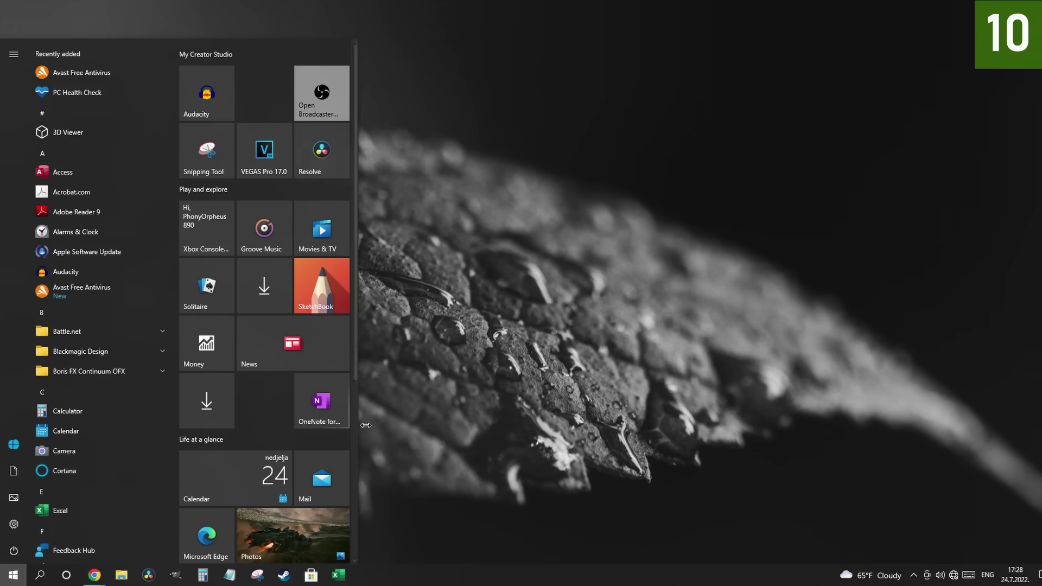
mouse_move(373, 427)
mouse_down()
mouse_move(564, 427)
mouse_move(358, 418)
mouse_up()
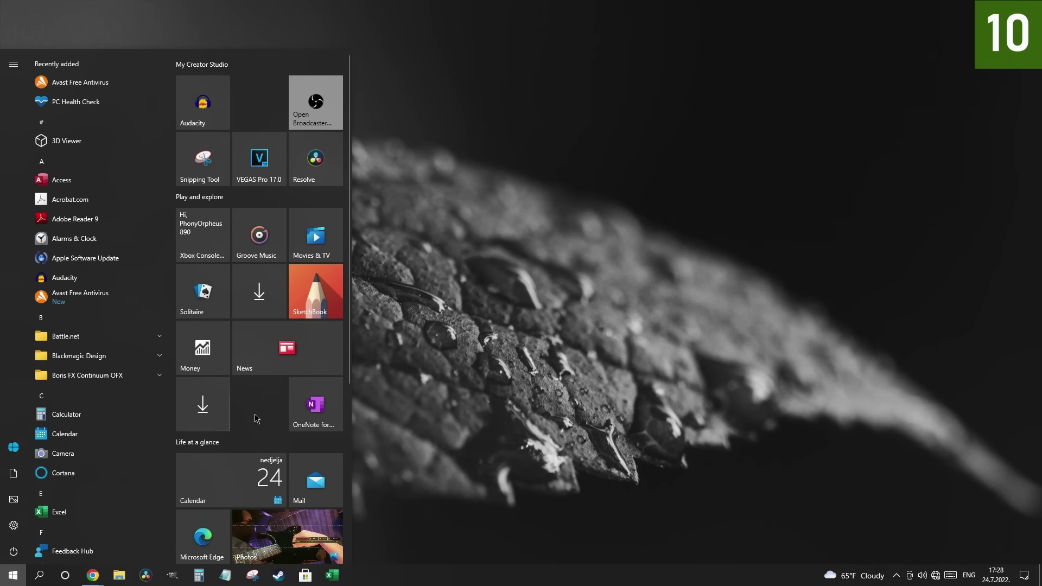
Step: Resize the OneNote tile in the Windows 10 Start menu to Wide
scroll(262, 431, down, 4)
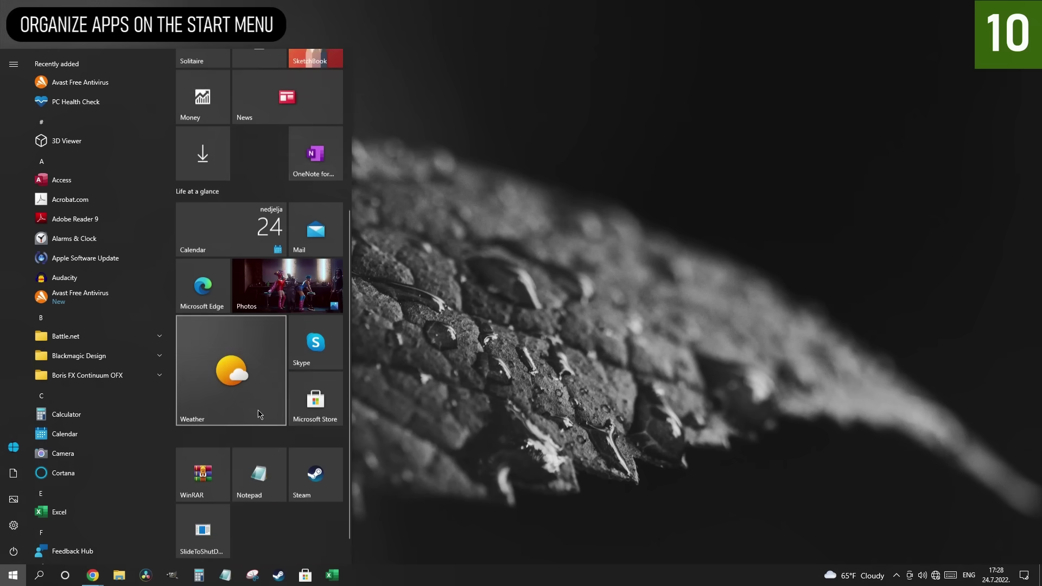
scroll(264, 441, up, 5)
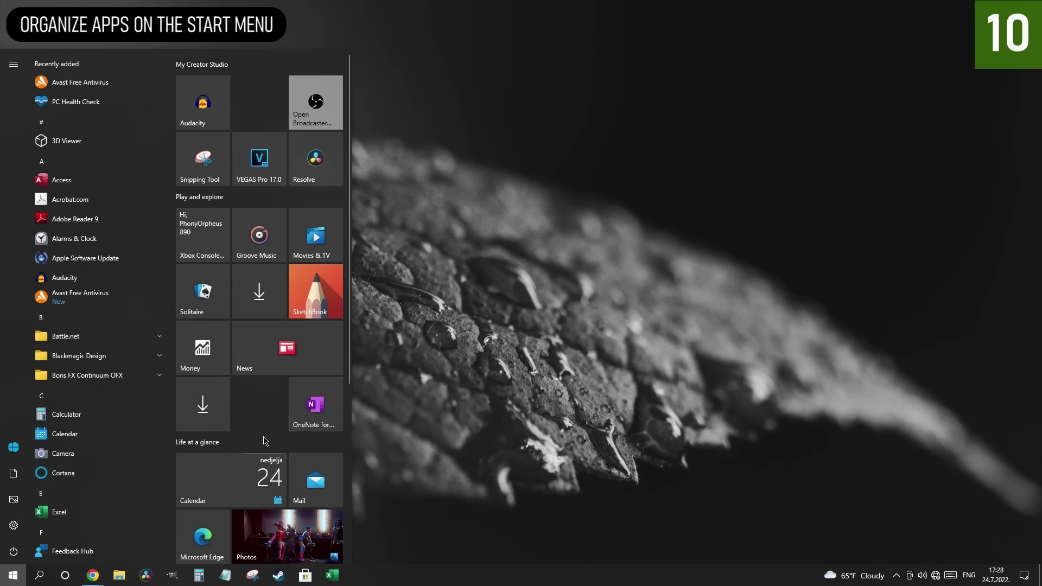
scroll(266, 434, down, 2)
scroll(266, 434, up, 2)
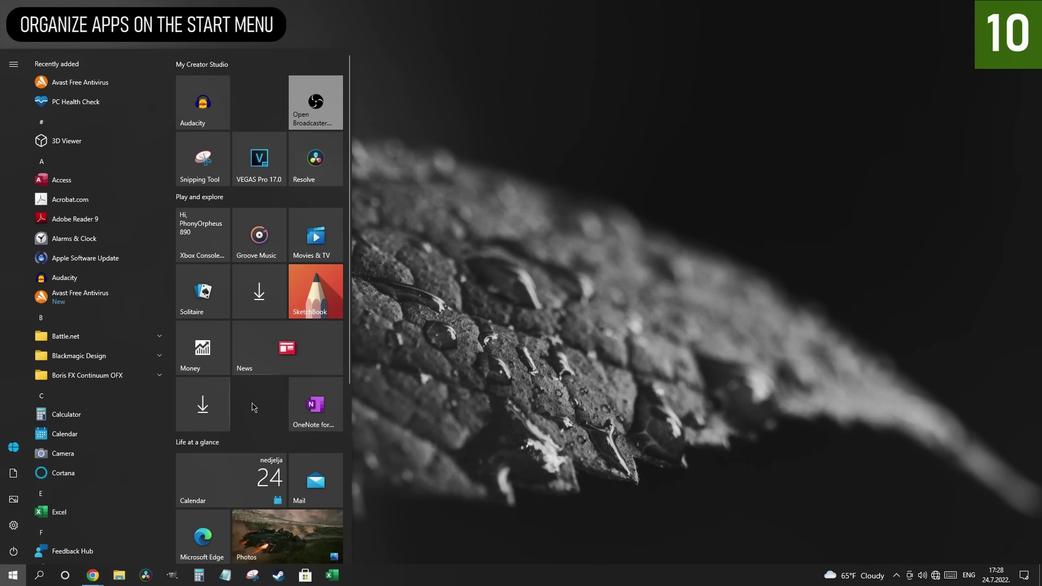
right_click(312, 397)
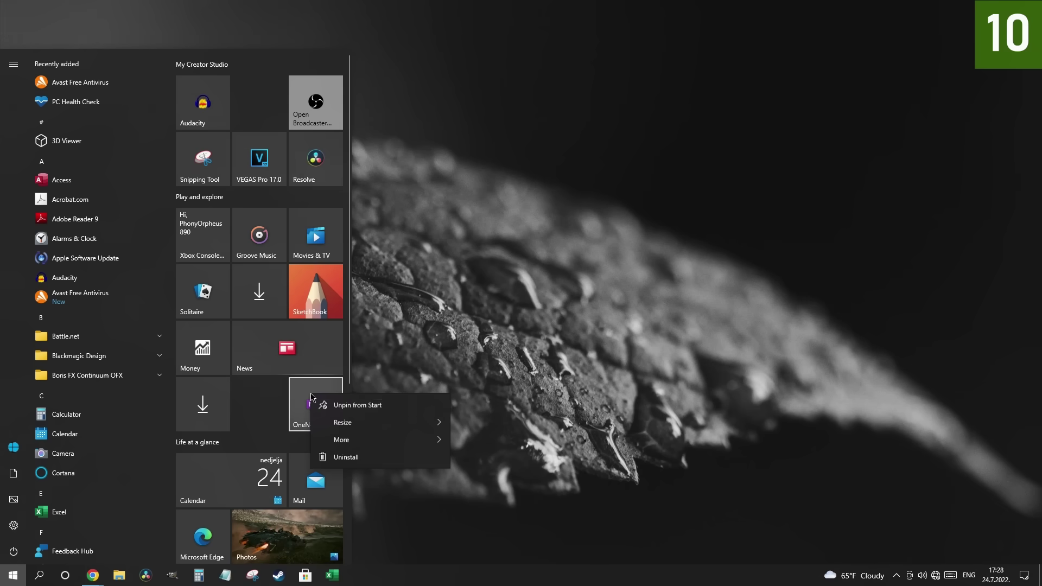
mouse_move(367, 428)
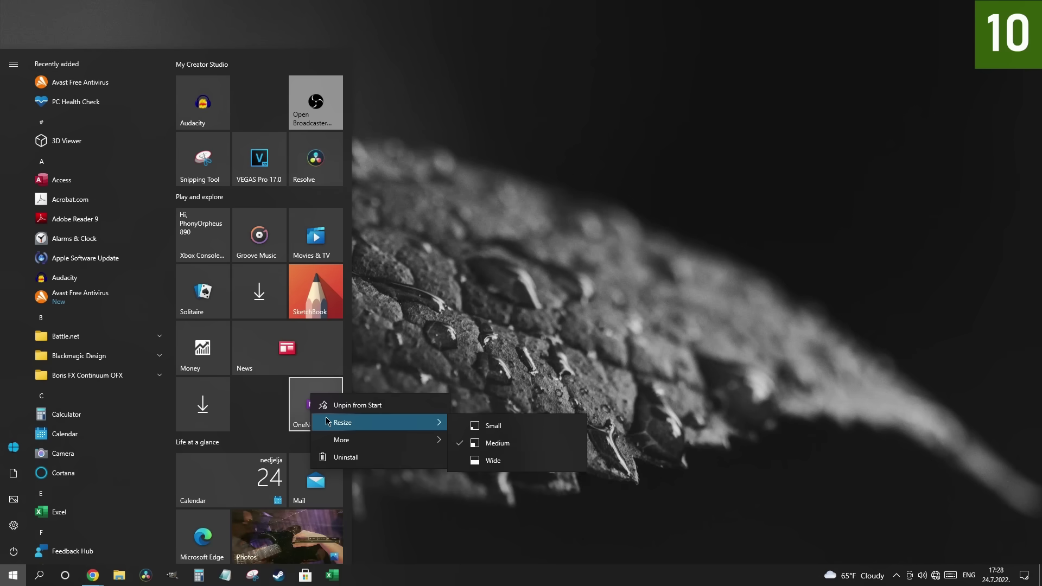
click(492, 460)
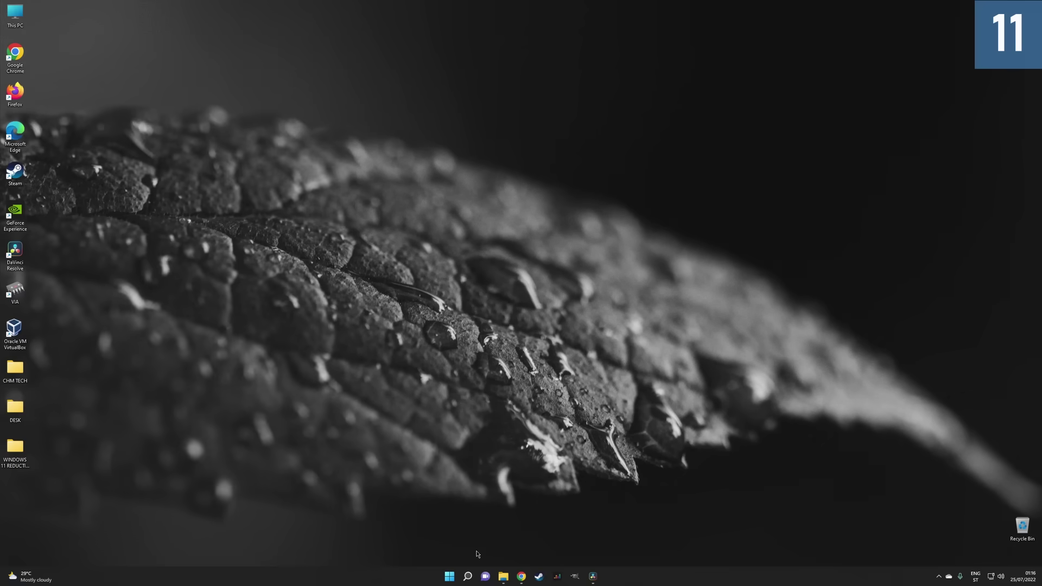
Step: Pin Deezer Music to the Windows 11 Start menu from All apps and return to the pinned apps
click(453, 577)
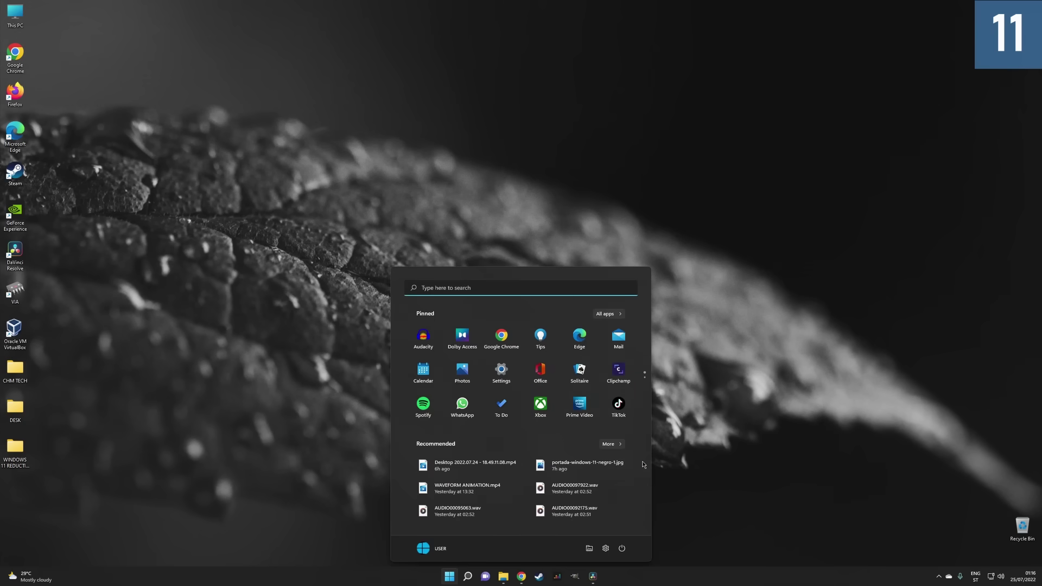
scroll(552, 401, down, 1)
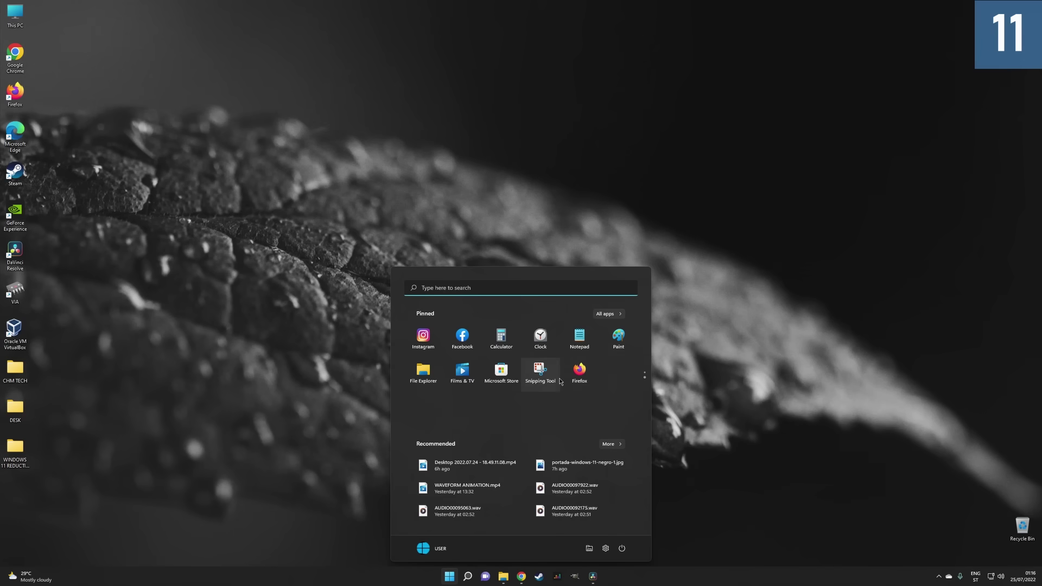
scroll(559, 382, up, 1)
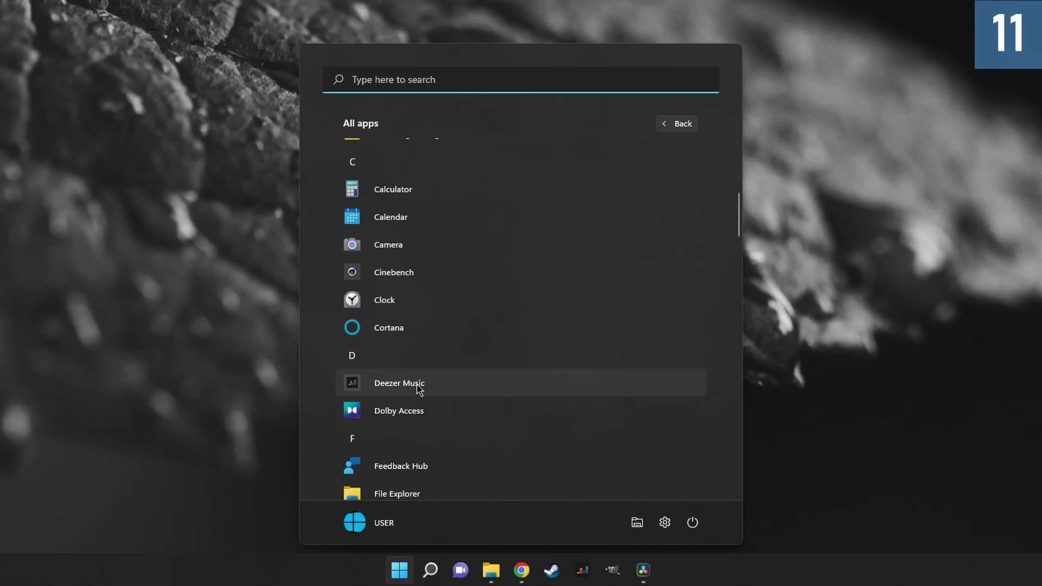
right_click(461, 468)
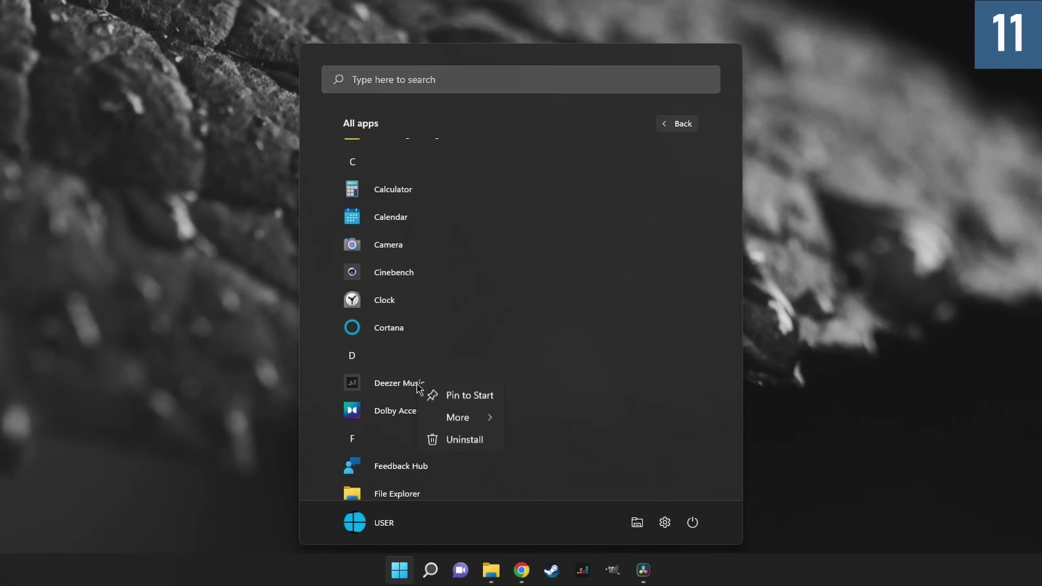
click(458, 400)
click(673, 125)
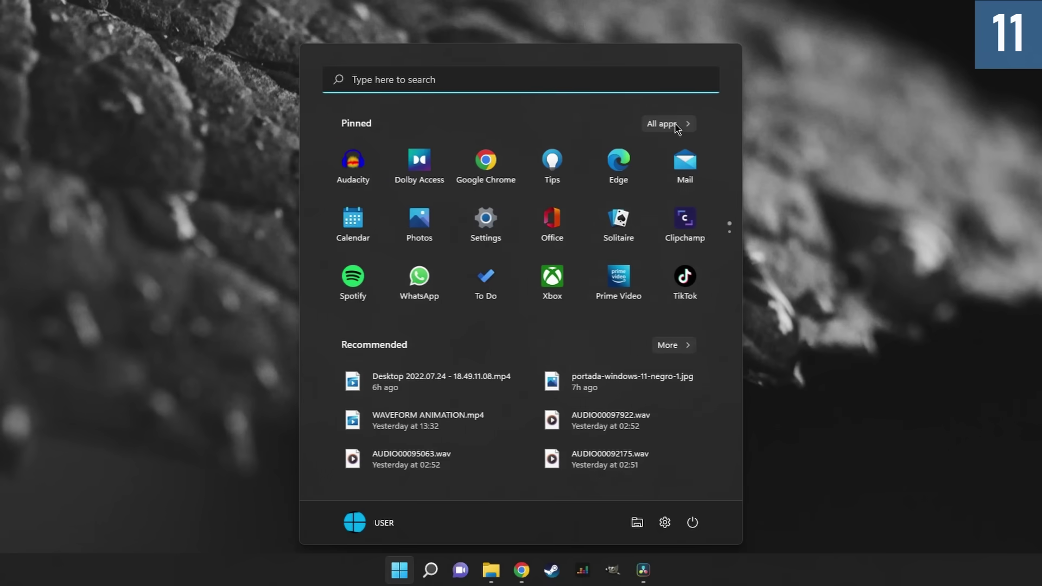
scroll(683, 273, down, 2)
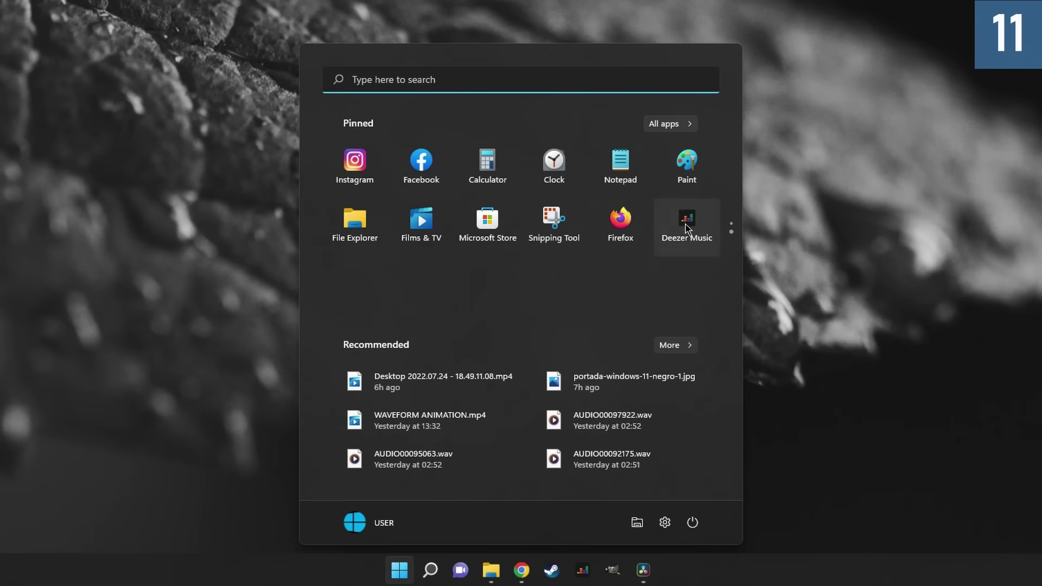